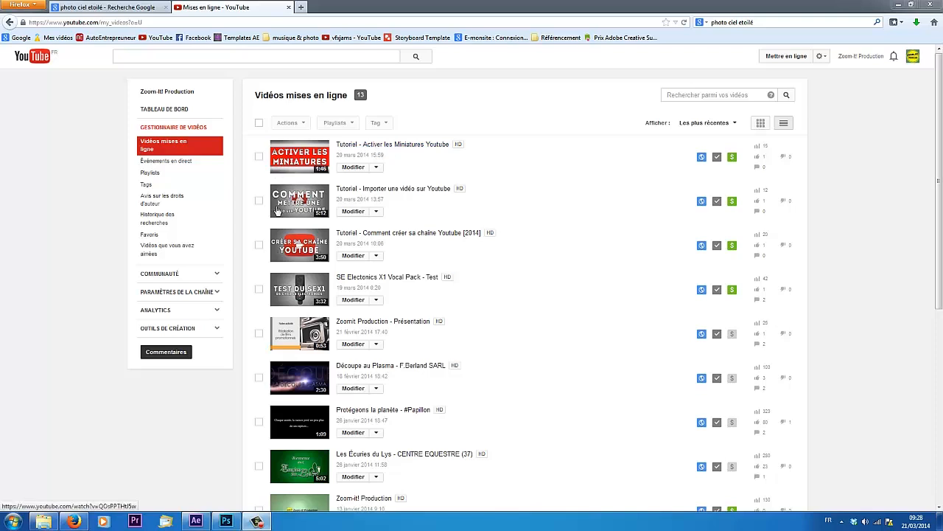
Examine the thumbnails of the uploaded YouTube videos and the example thumbnail documents open in Photoshop.
scroll(565, 317, down, 5)
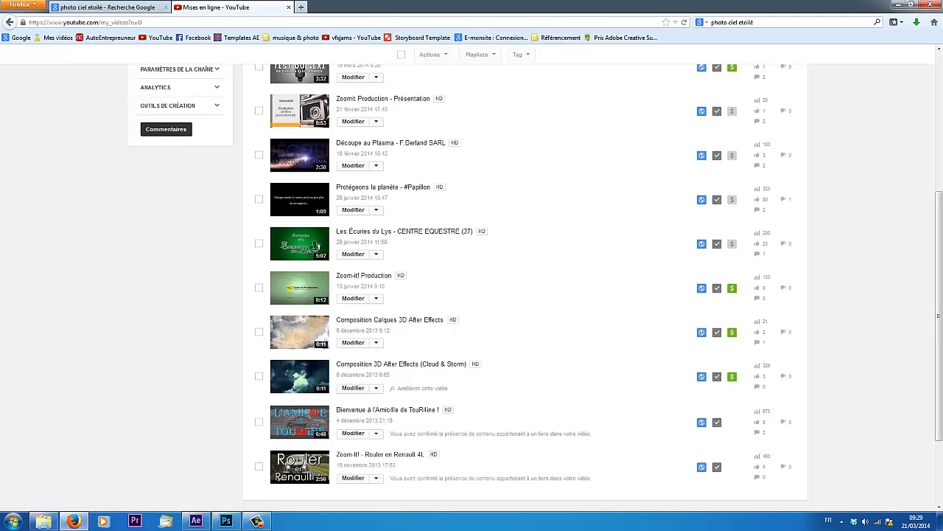
scroll(782, 411, up, 5)
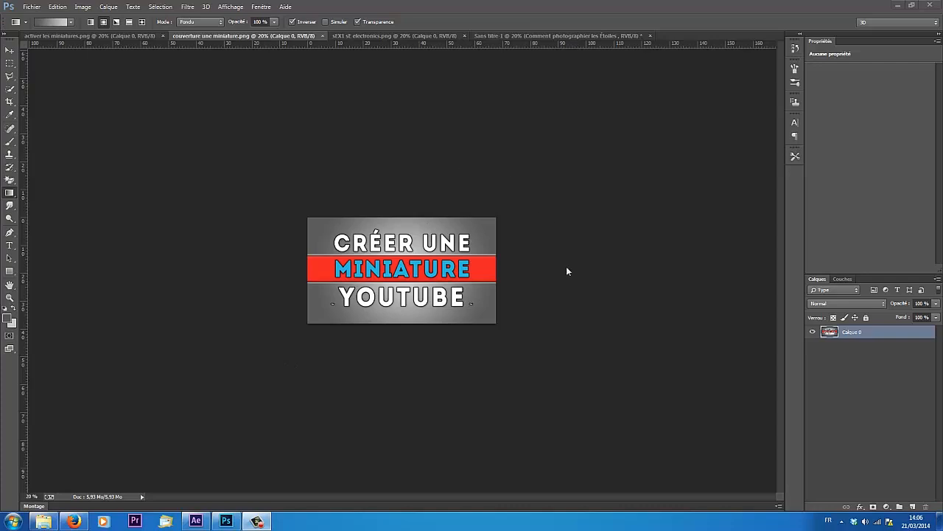
click(380, 36)
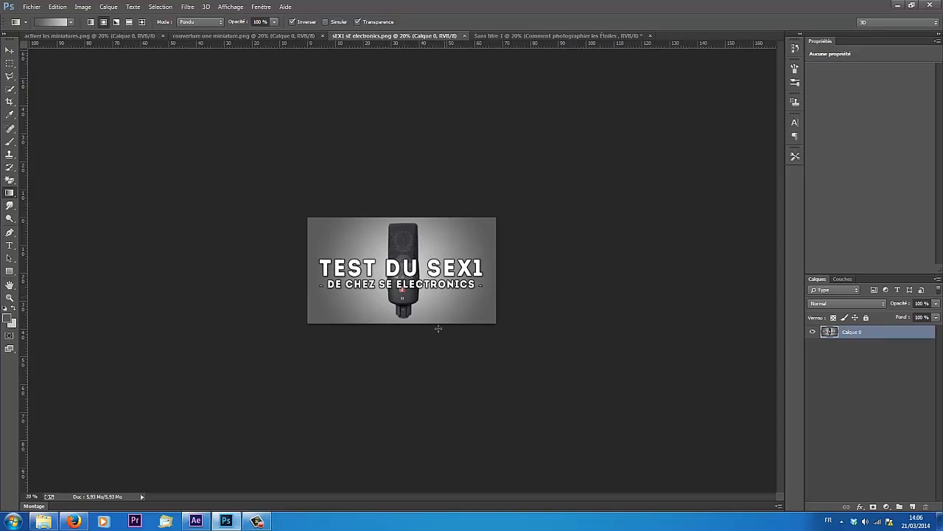
click(525, 36)
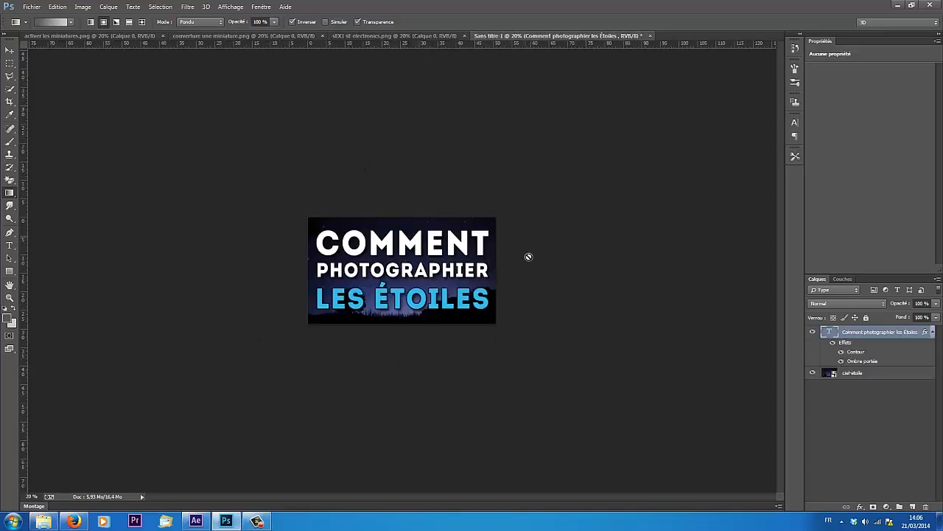
click(415, 36)
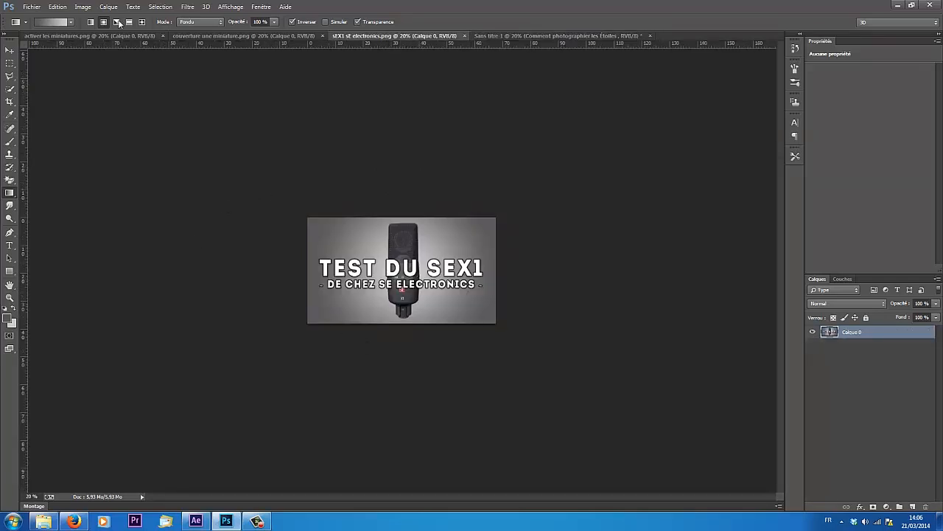
Create a new 1920 × 1080 pixel document named "miniature vidéo" at 96 pixels per inch with a transparent background.
click(33, 9)
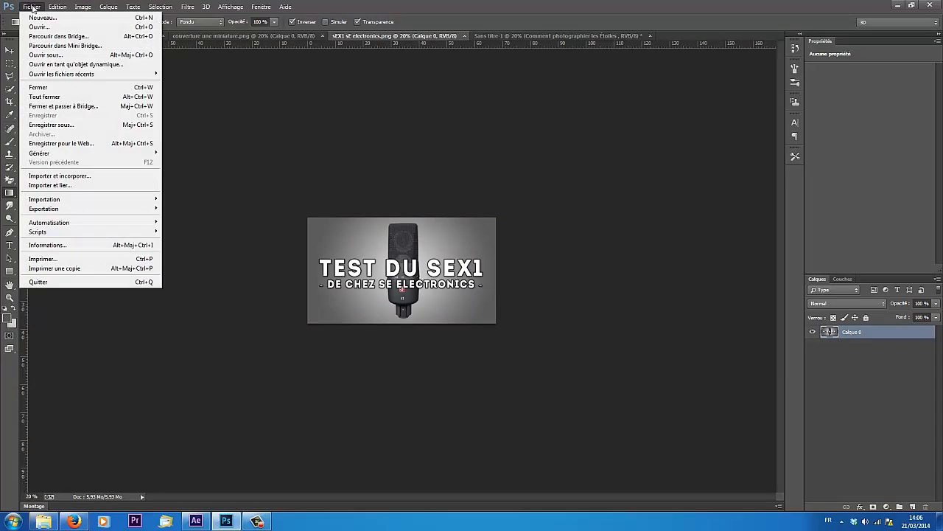
click(41, 18)
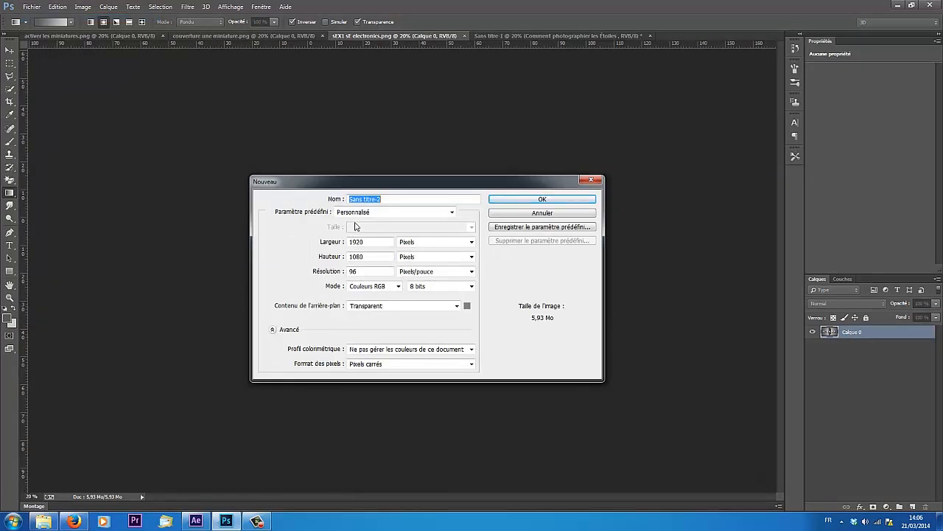
text(miniature vidéo)
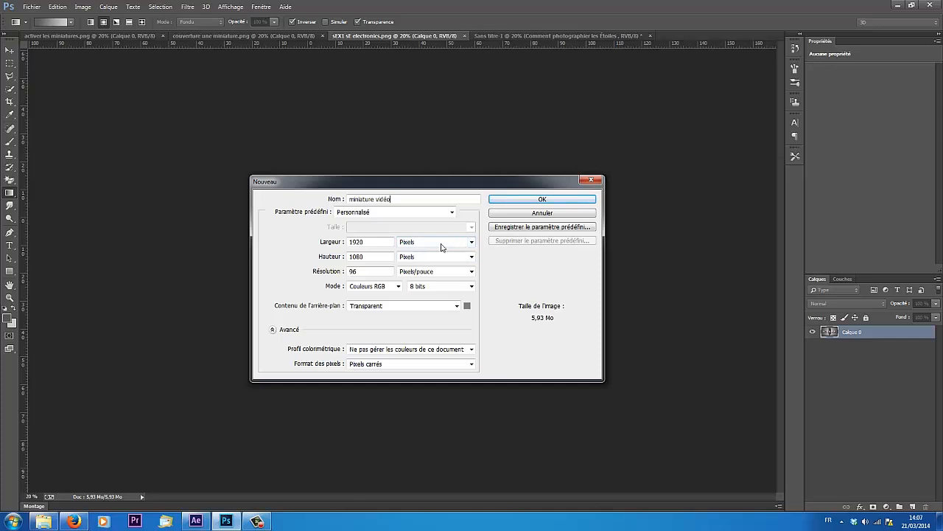
click(321, 243)
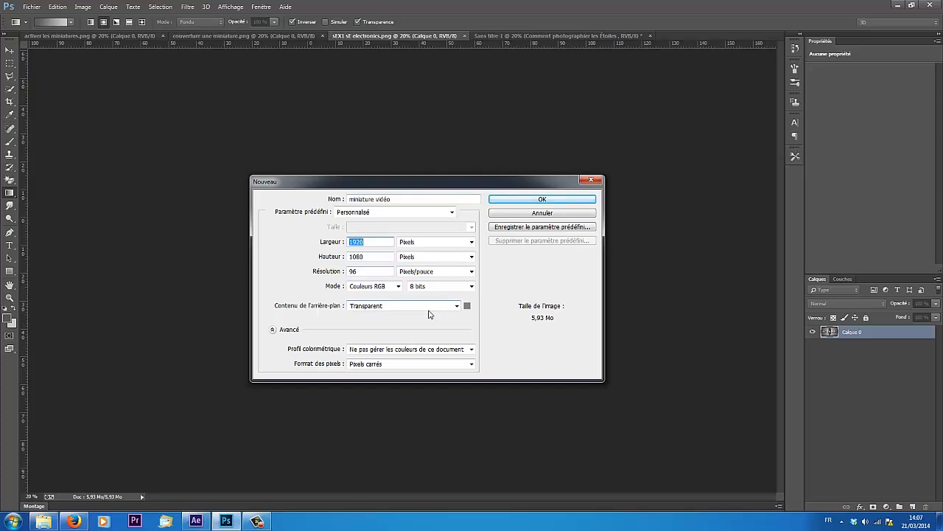
click(528, 200)
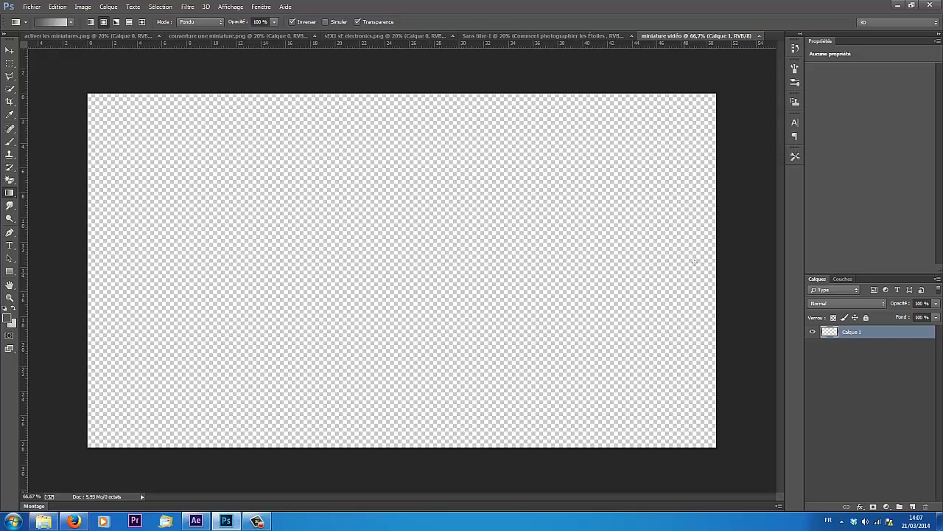
Add a new layer above Calque 1 and rename it "fond".
click(914, 507)
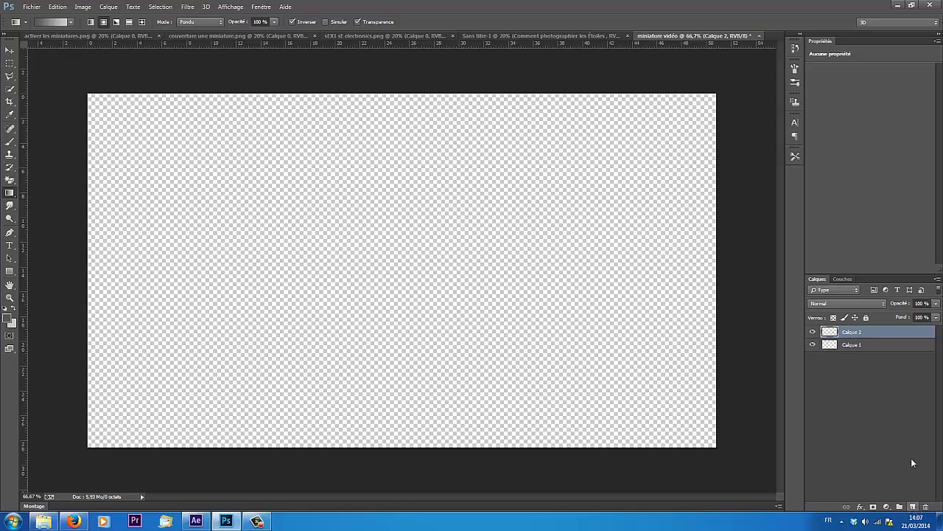
double_click(853, 332)
key(BackSpace)
click(893, 395)
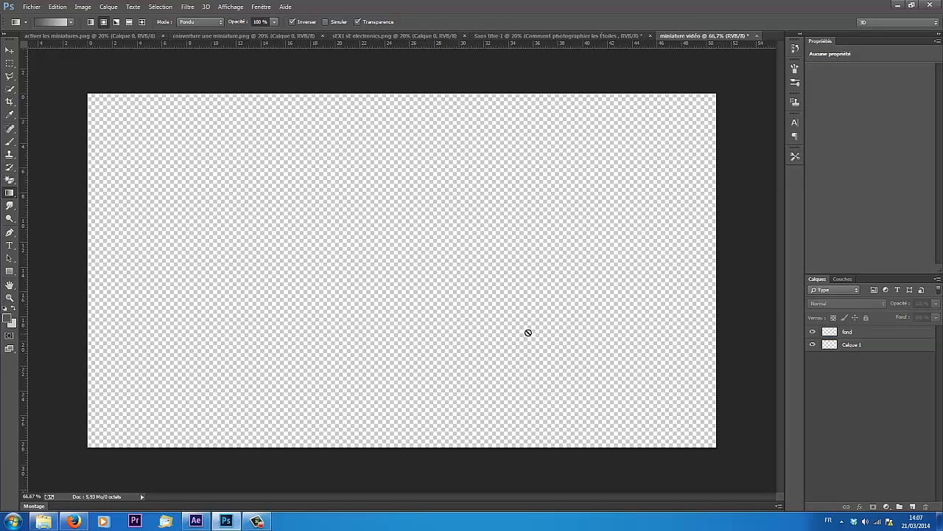
Fill the fond layer with a radial Gradient from the canvas centre to its lower-left corner, using greys #565656 and #cccccc.
right_click(9, 193)
click(33, 201)
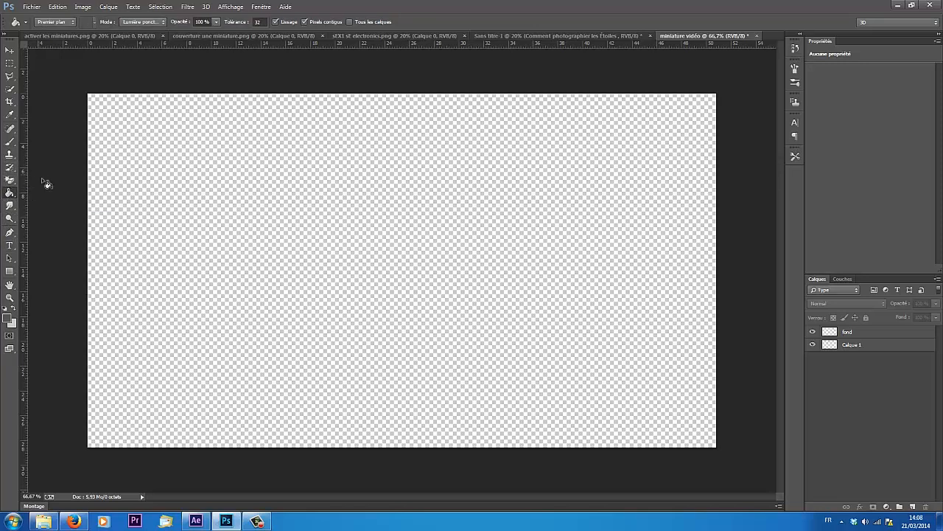
right_click(10, 194)
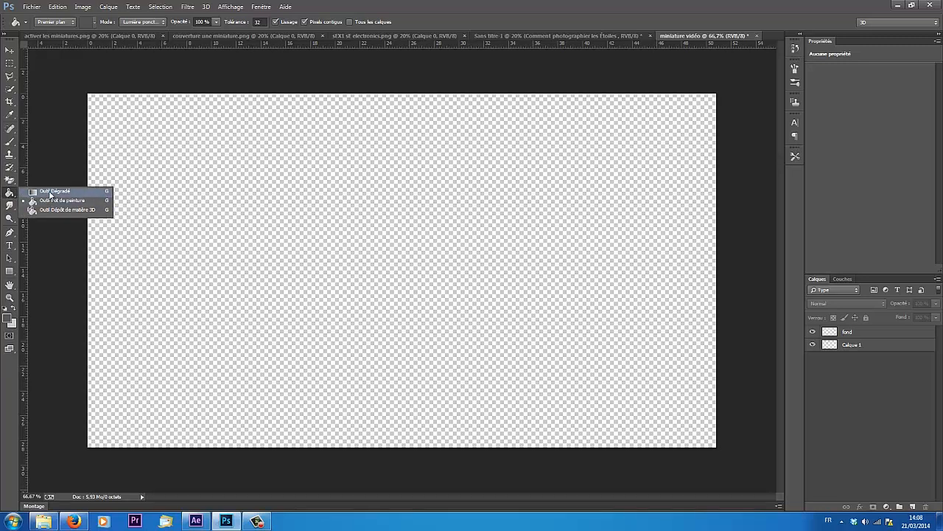
click(50, 193)
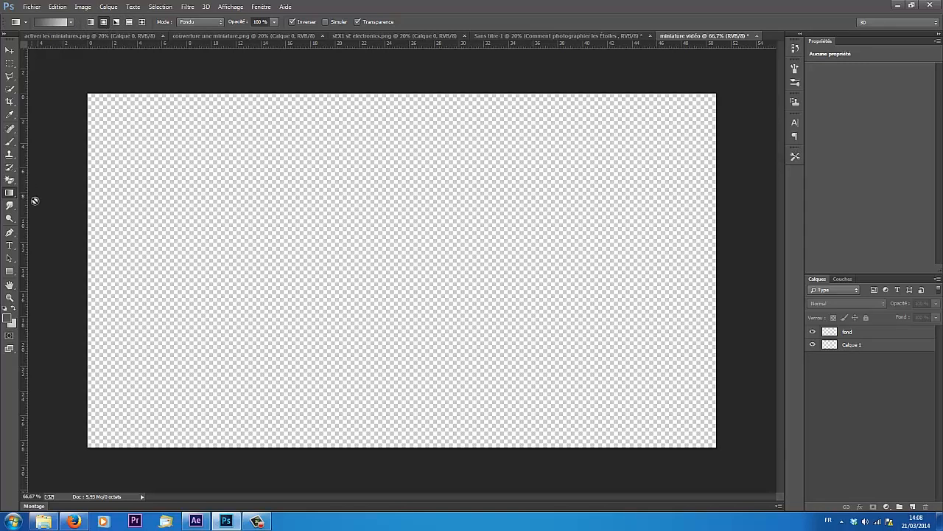
click(8, 319)
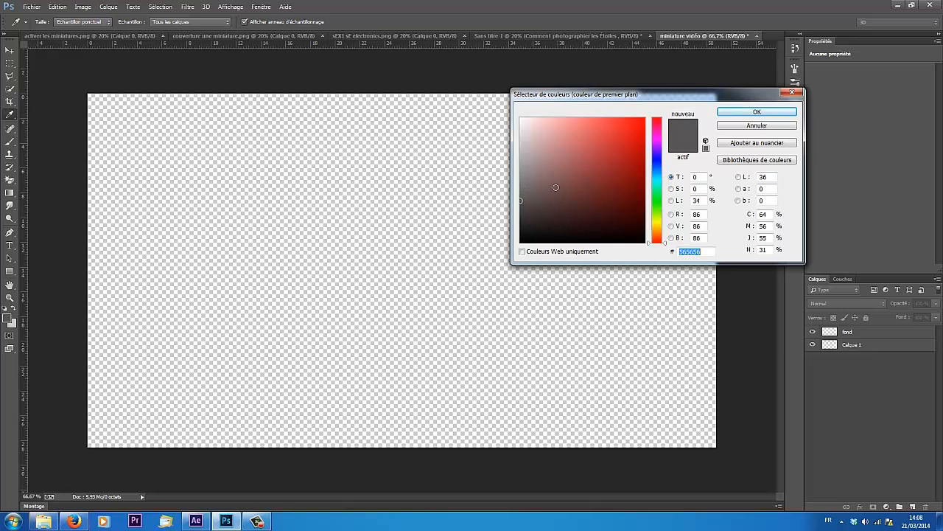
click(758, 111)
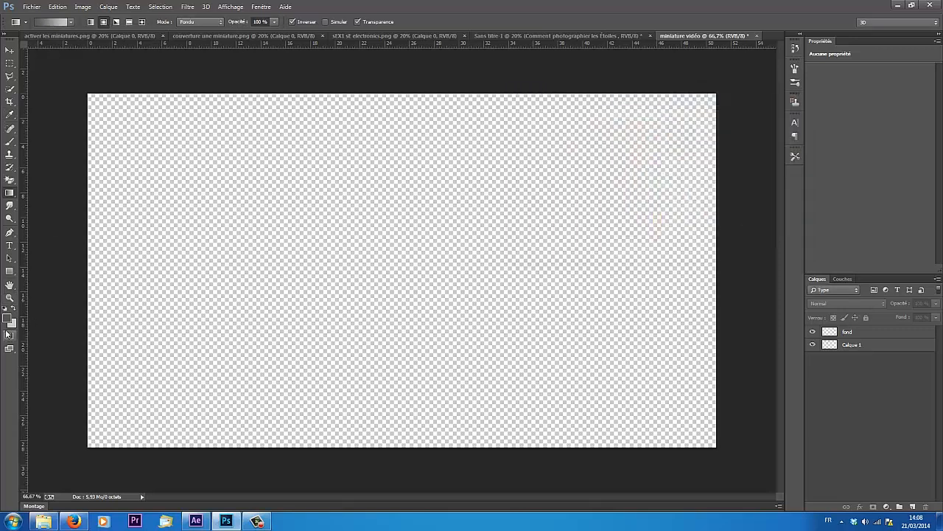
click(11, 325)
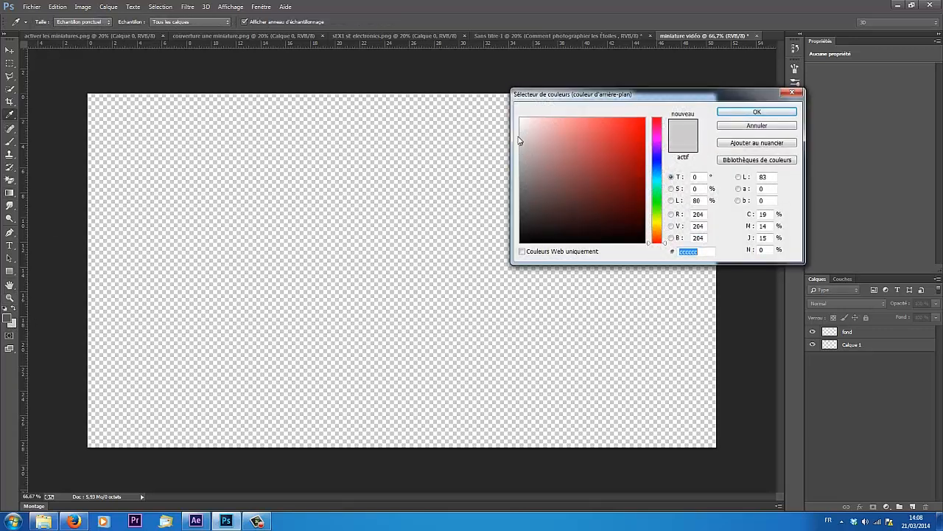
click(757, 112)
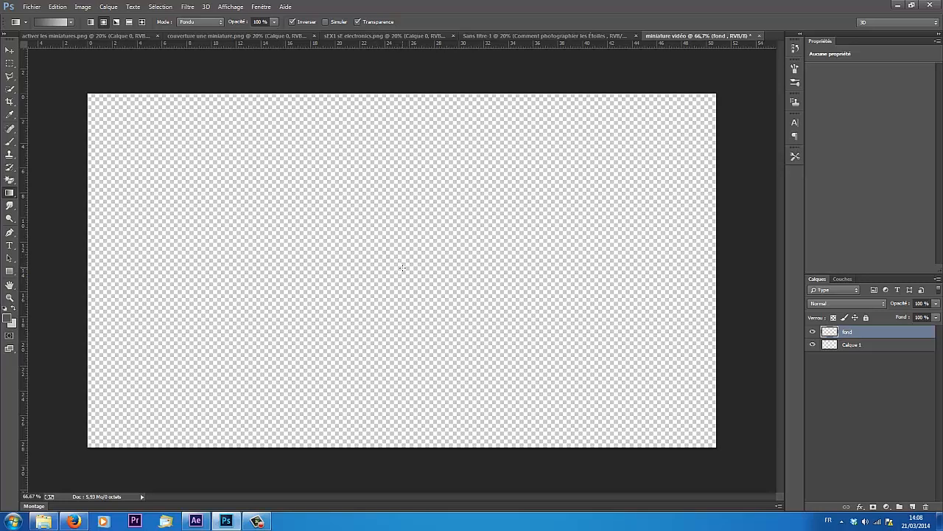
drag(386, 276, 83, 452)
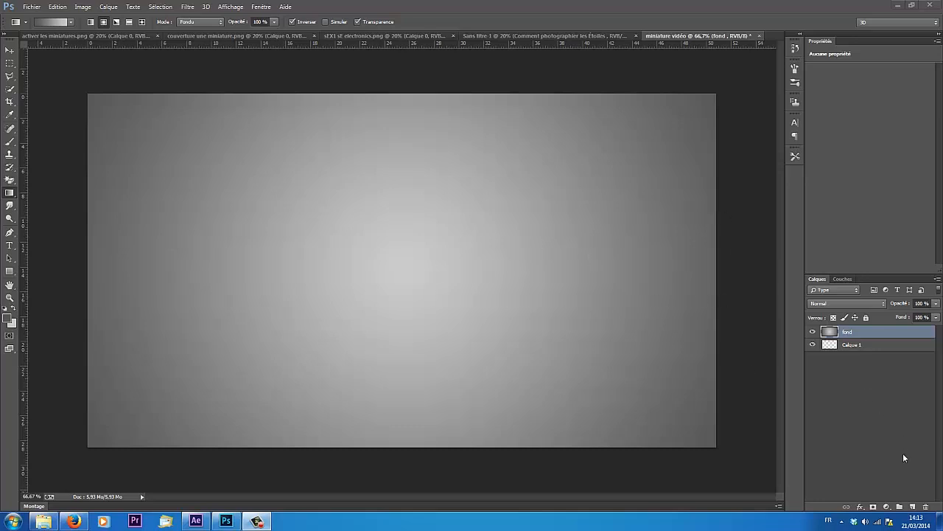
Add a new layer above the fond layer and rename it "texte".
click(913, 507)
double_click(852, 332)
text(te)
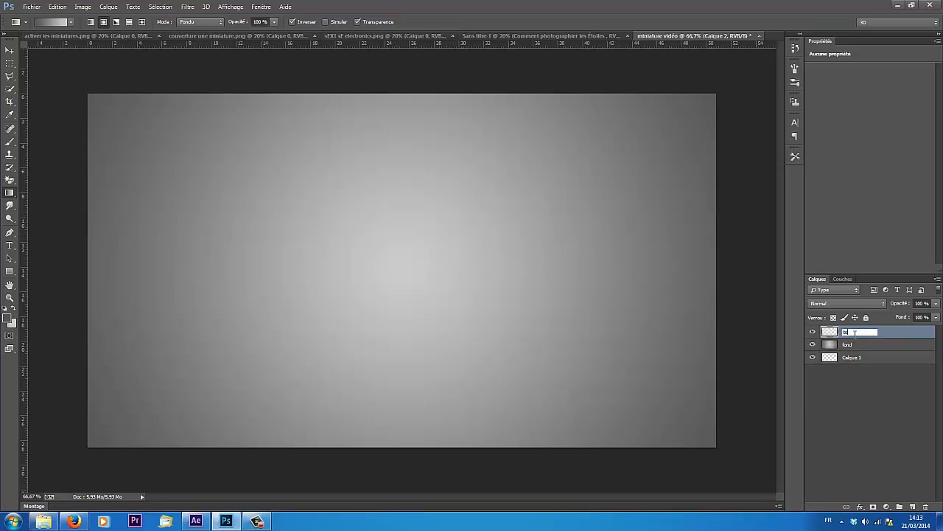
text(xte)
key(Return)
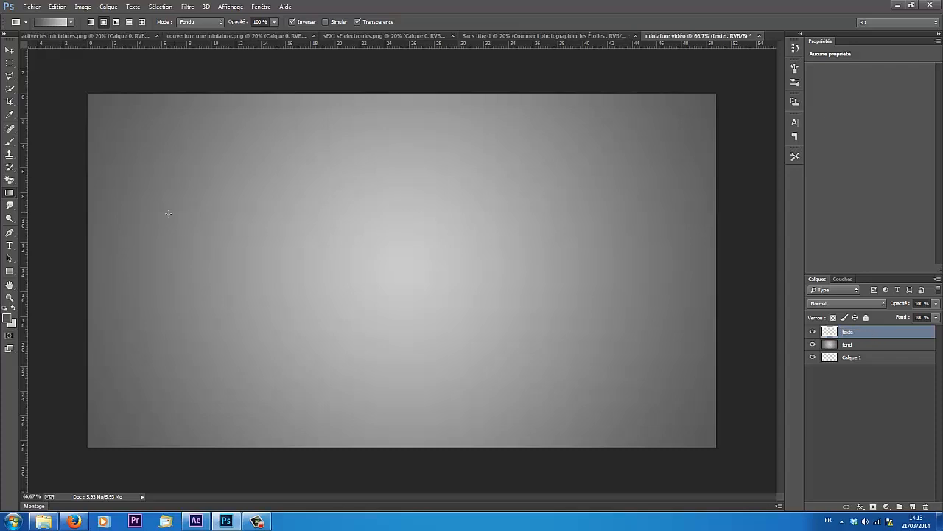
Start a centred text at the middle of the canvas in Intro, 145 pt, with the first line "CRÉER UNE".
click(11, 245)
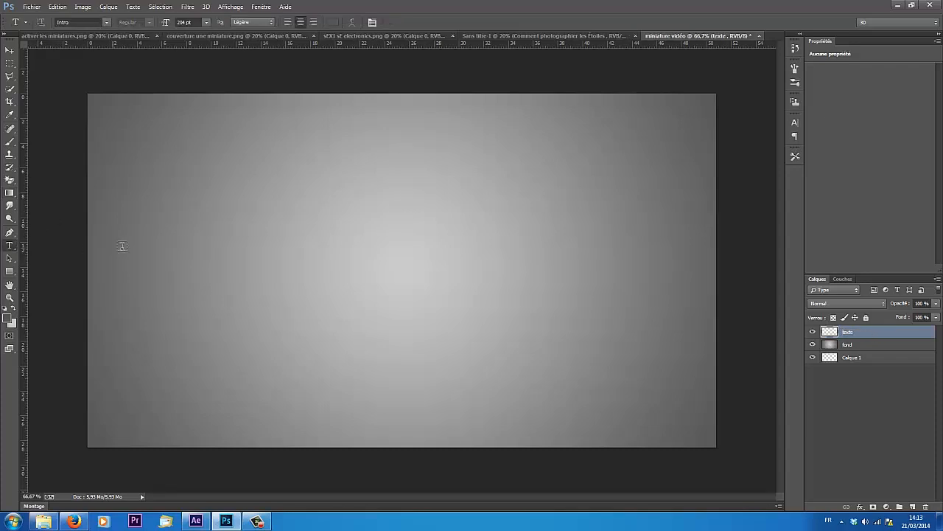
click(281, 259)
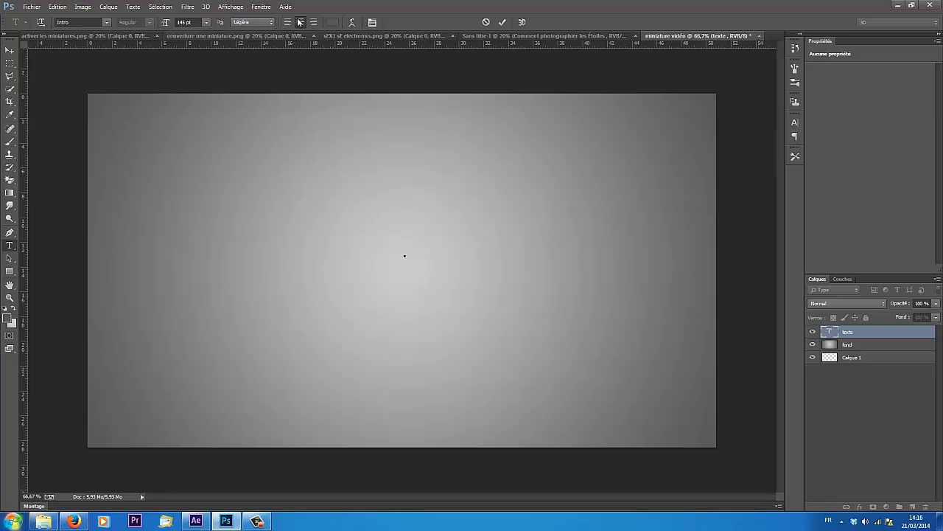
click(795, 123)
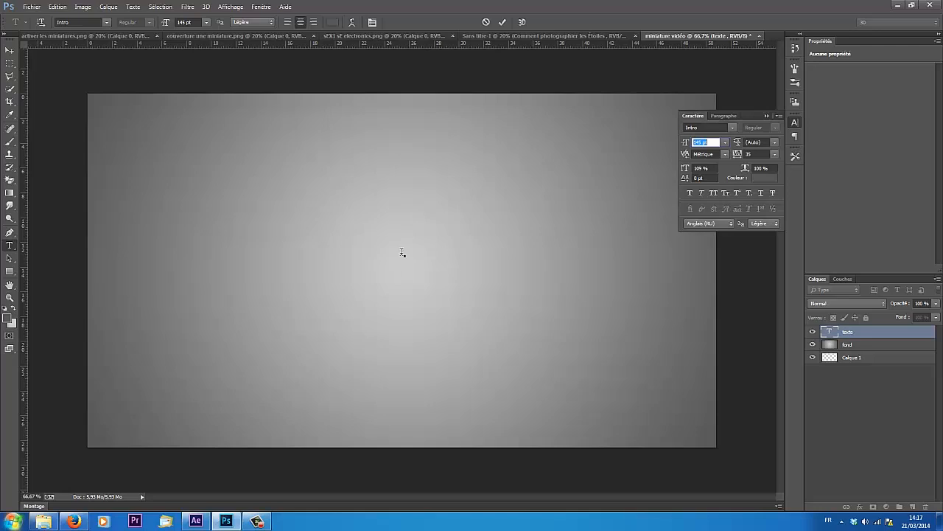
click(408, 248)
text(C)
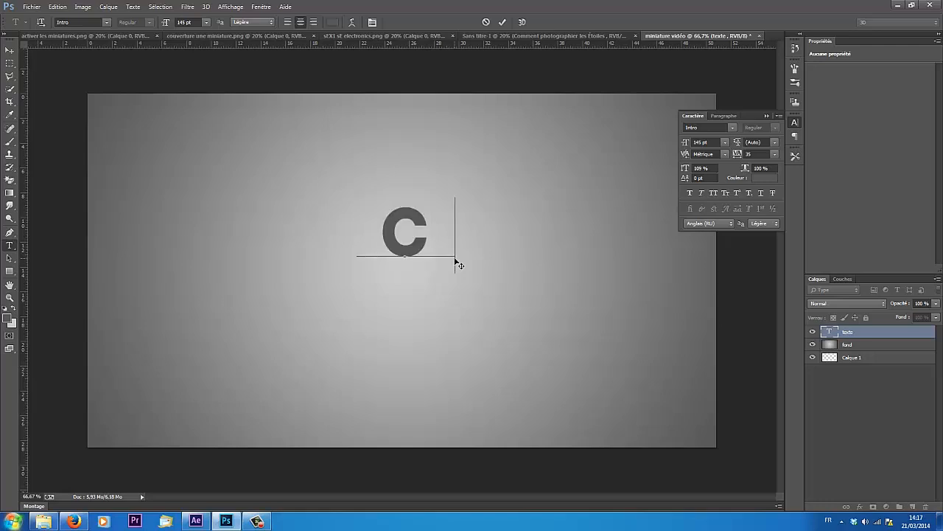
text(RÉER UNE)
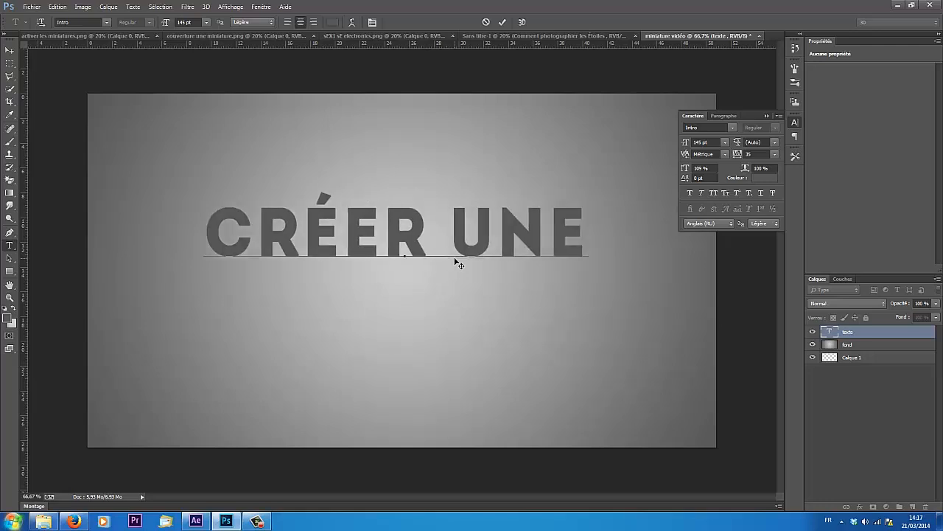
text( MIN)
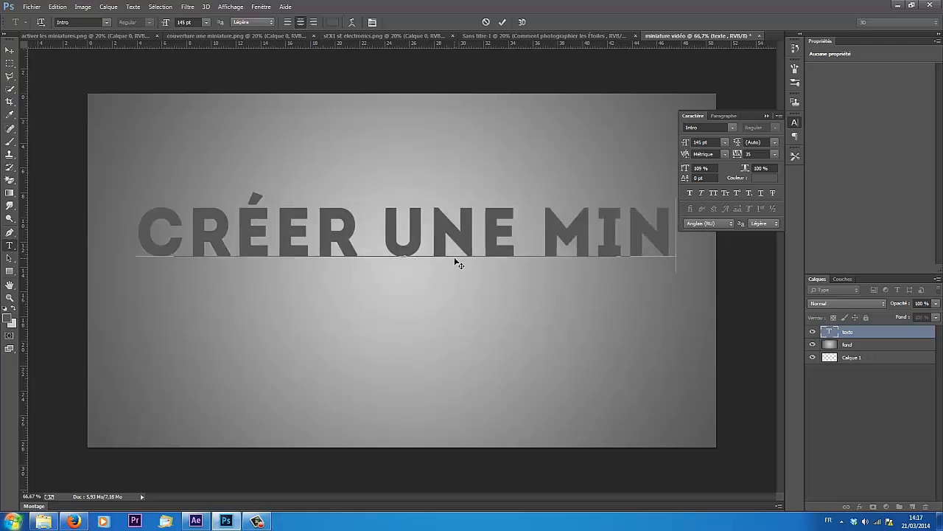
key(BackSpace)
key(BackSpace)
key(BackSpace)
key(BackSpace)
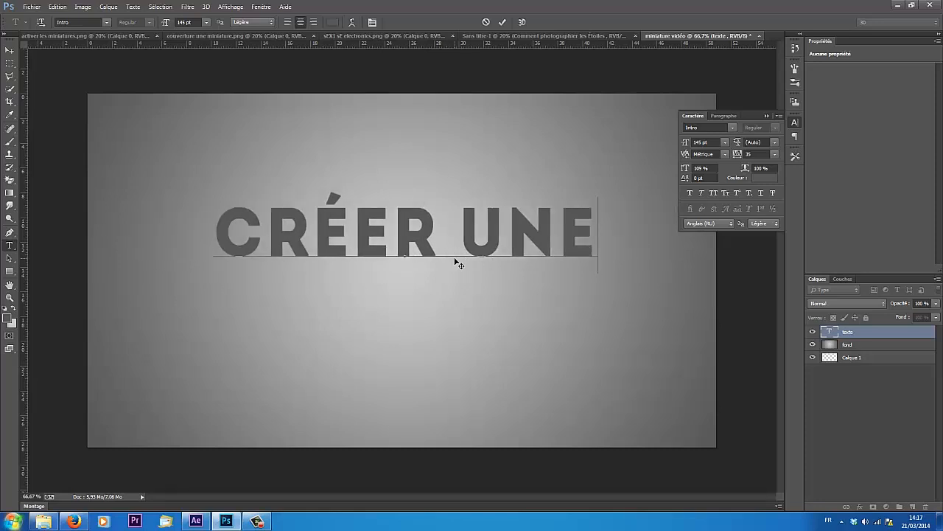
Add a second line reading "MINIATURE VIDÉO" below "CRÉER UNE".
key(Return)
text(MINIA)
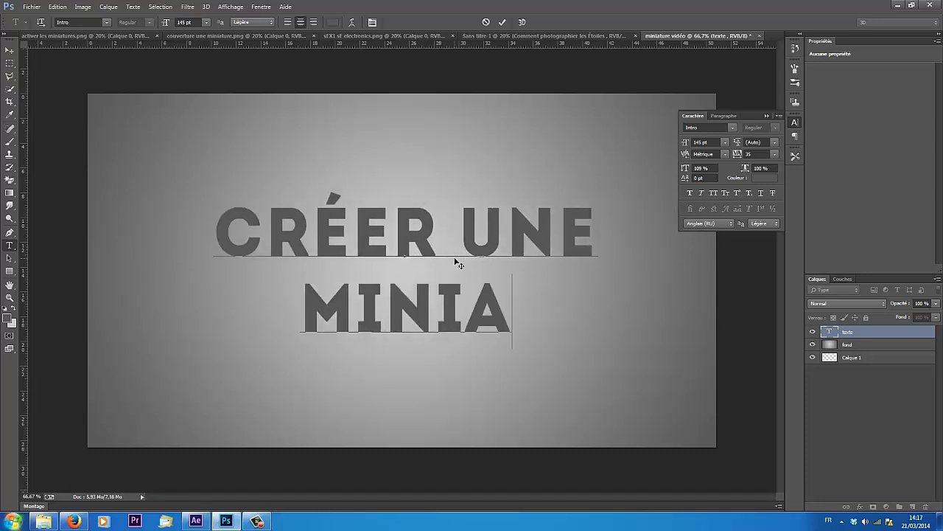
text(TURE VIDÉO)
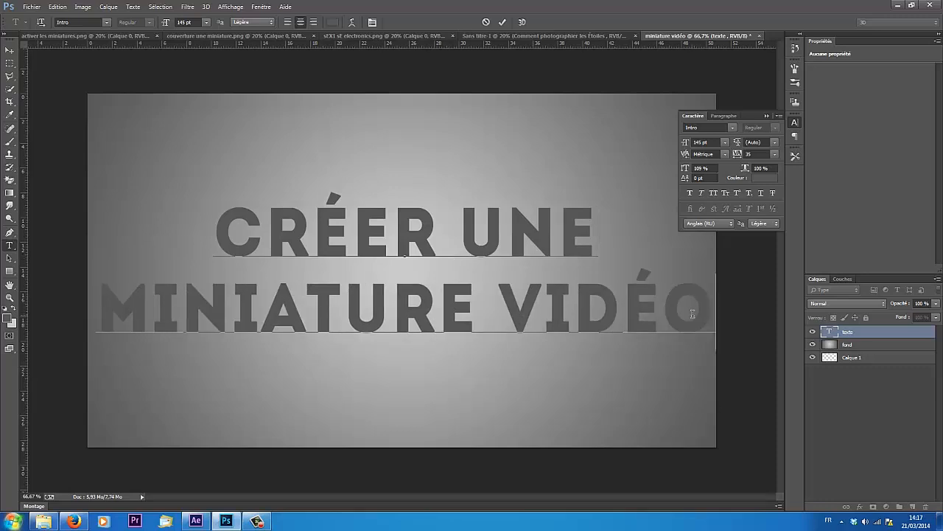
Set the font size of the "CRÉER UNE" line to 234 pt so it matches the second line's width.
drag(700, 310, 669, 309)
click(595, 247)
drag(595, 247, 219, 245)
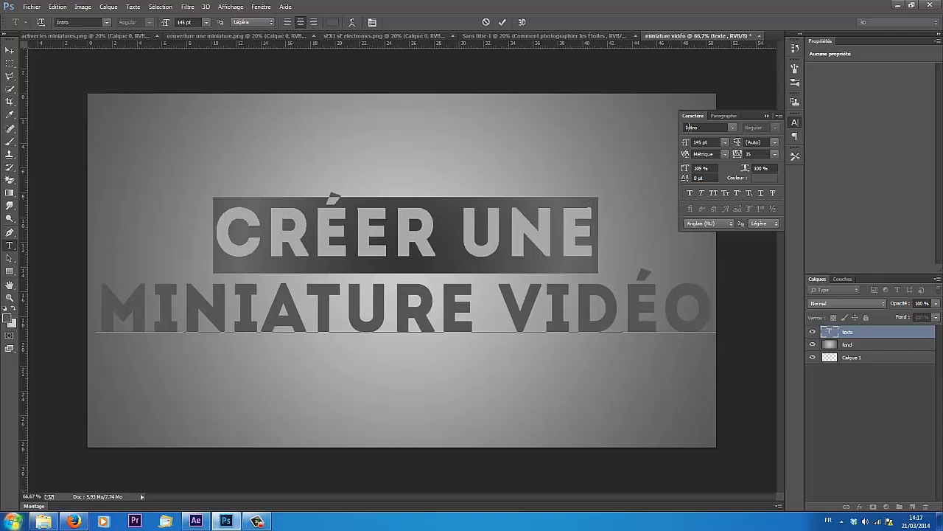
drag(684, 146, 726, 146)
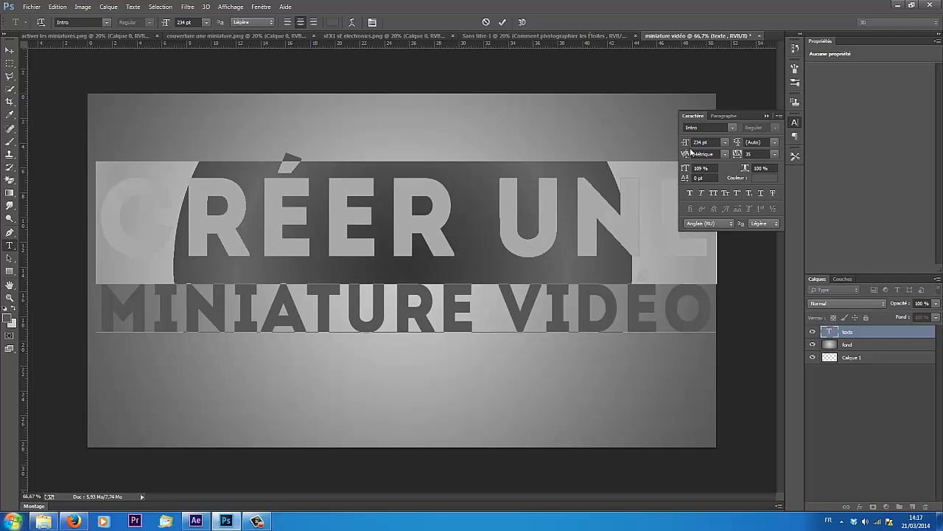
click(530, 236)
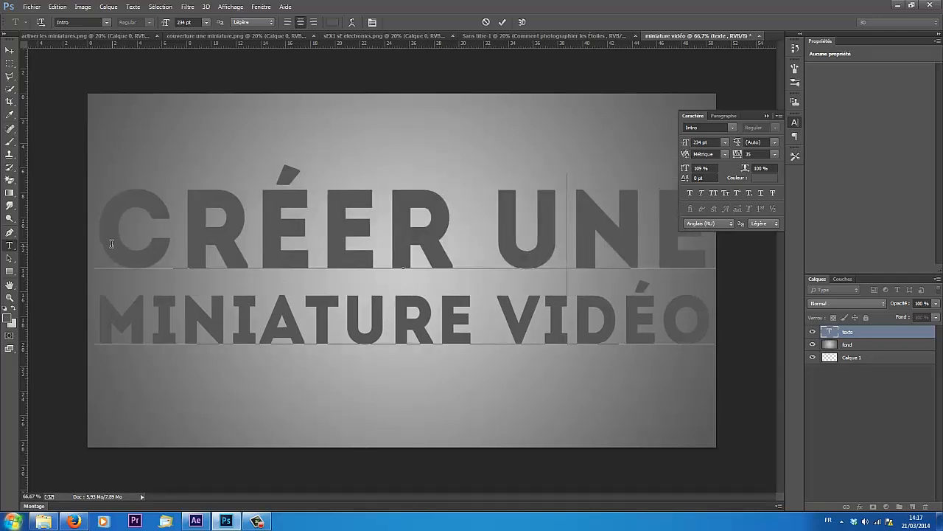
Change the colour of both title lines to white (ffffff).
drag(697, 326, 224, 89)
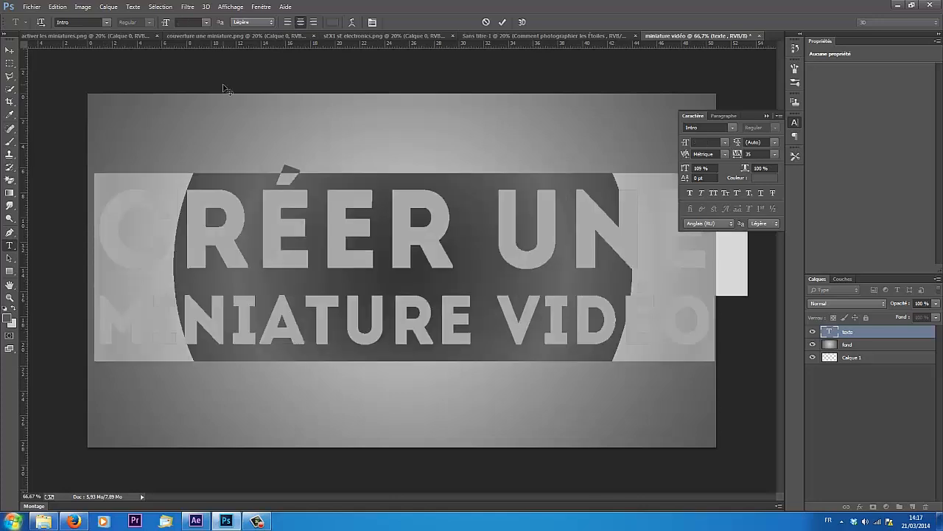
click(333, 22)
drag(523, 175, 518, 112)
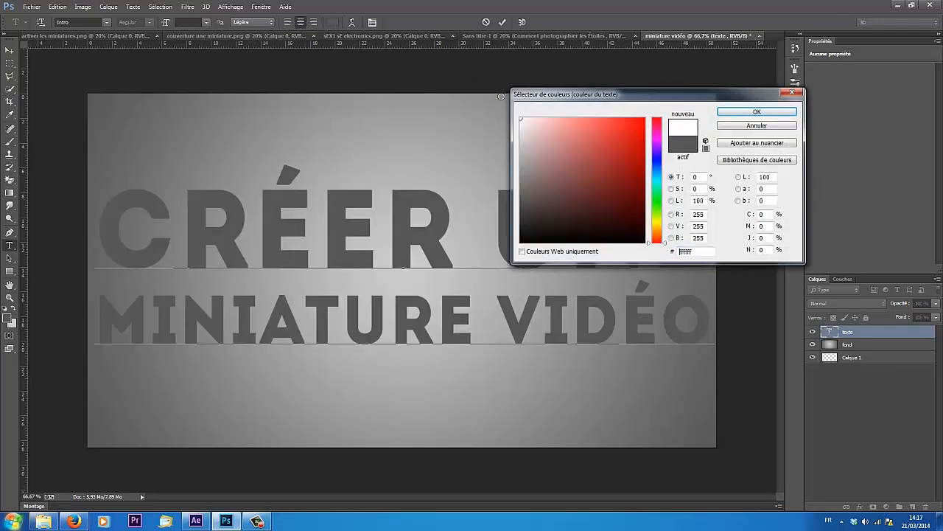
click(720, 114)
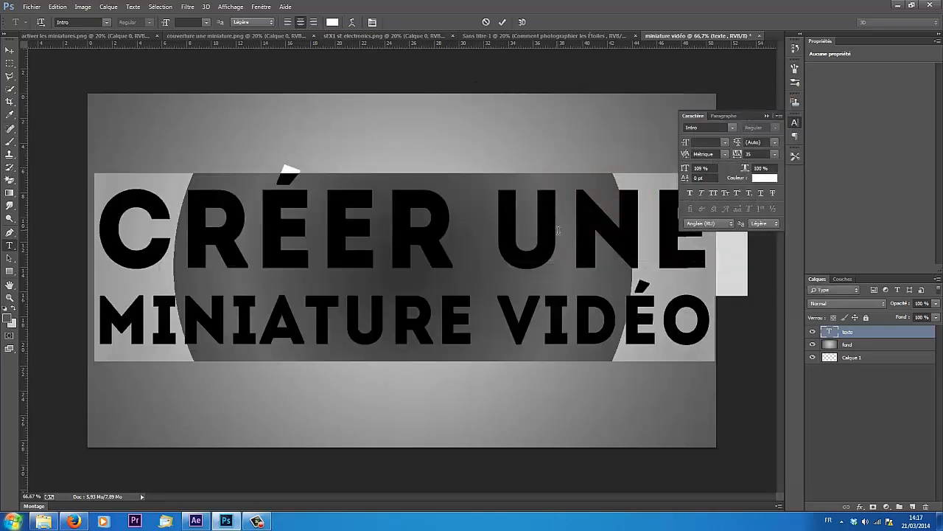
click(767, 116)
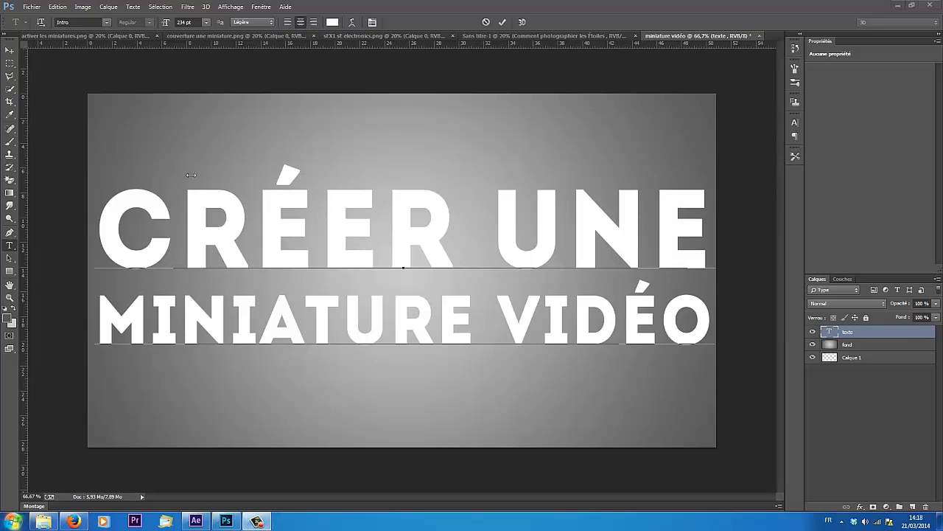
Give the texte layer a drop shadow with a 10 px distance and a black outer stroke.
key(ctrl+a)
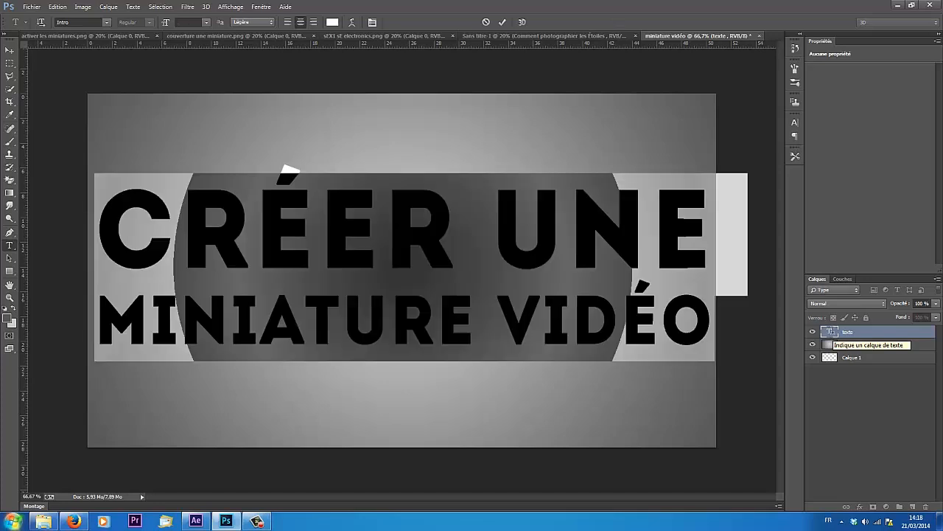
double_click(920, 338)
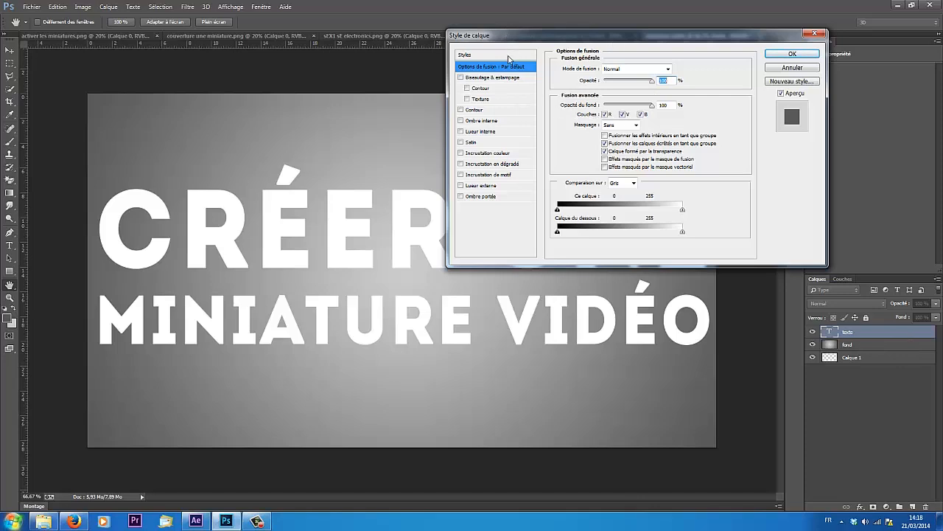
click(460, 197)
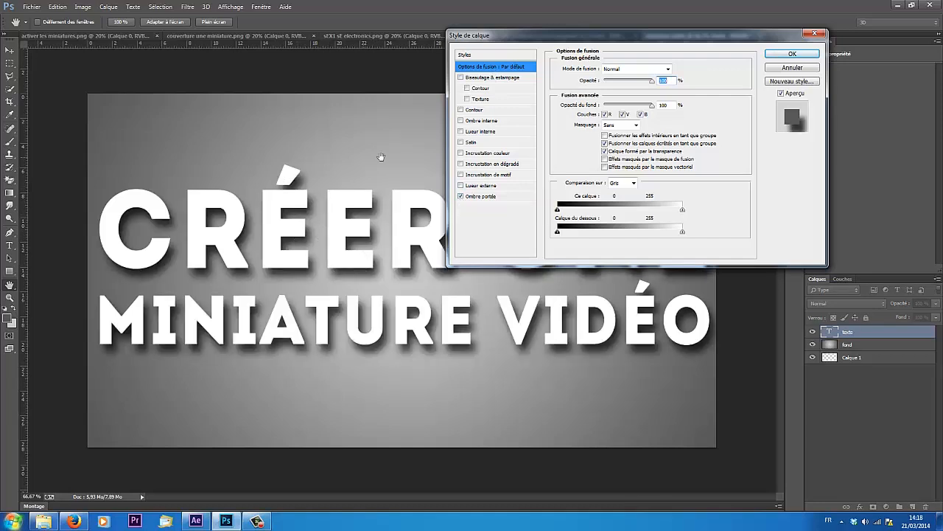
click(486, 198)
drag(616, 112, 607, 115)
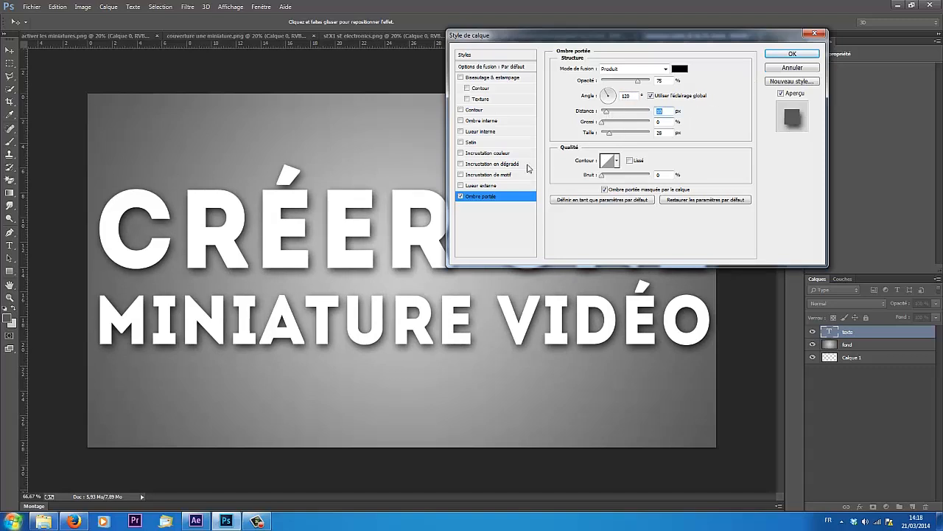
click(473, 110)
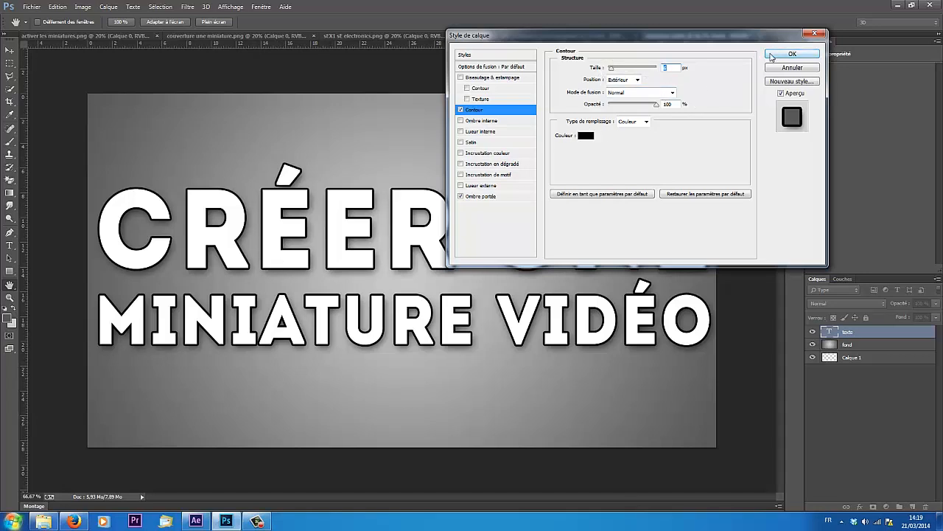
click(788, 54)
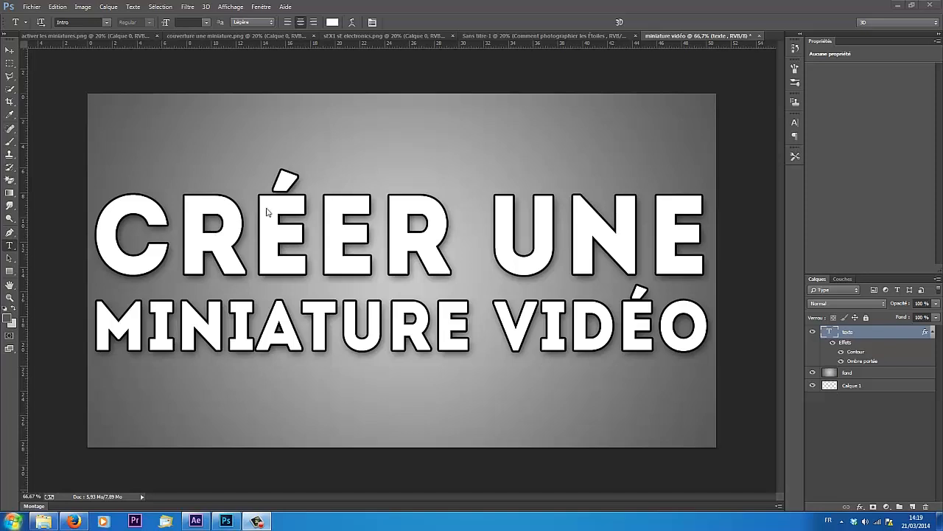
Add a new layer named "forme" and place it between the texte and fond layers.
click(914, 507)
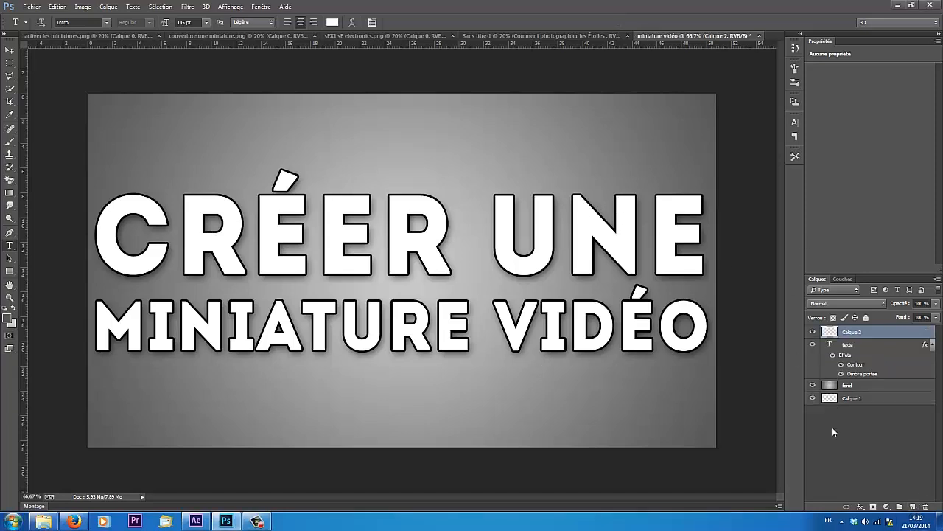
double_click(854, 332)
text(forme)
key(Return)
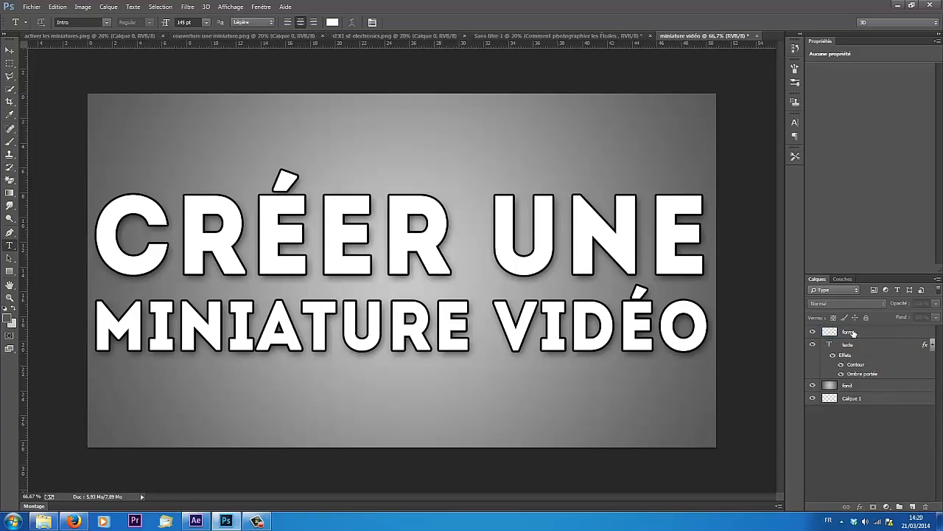
drag(854, 333, 856, 376)
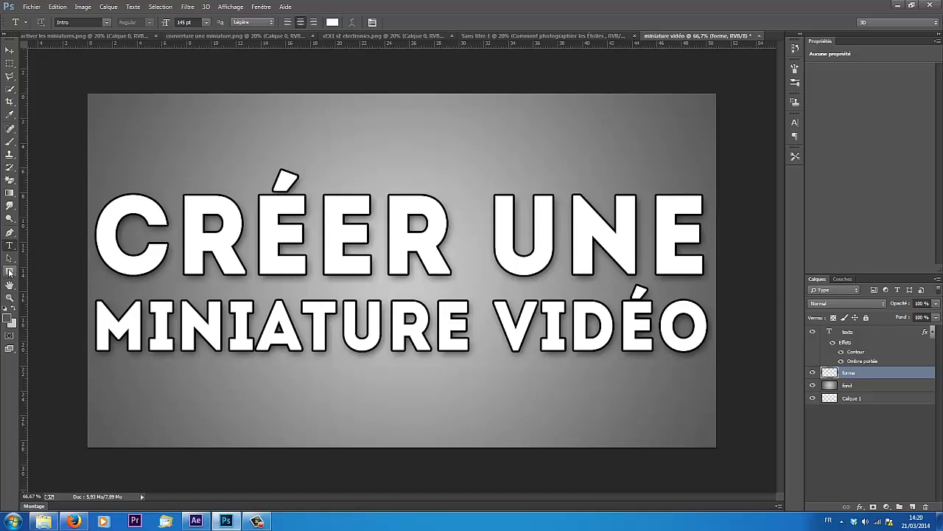
Draw a red rectangle about 2048 × 658 px behind the title, extending past both sides of the canvas.
click(10, 272)
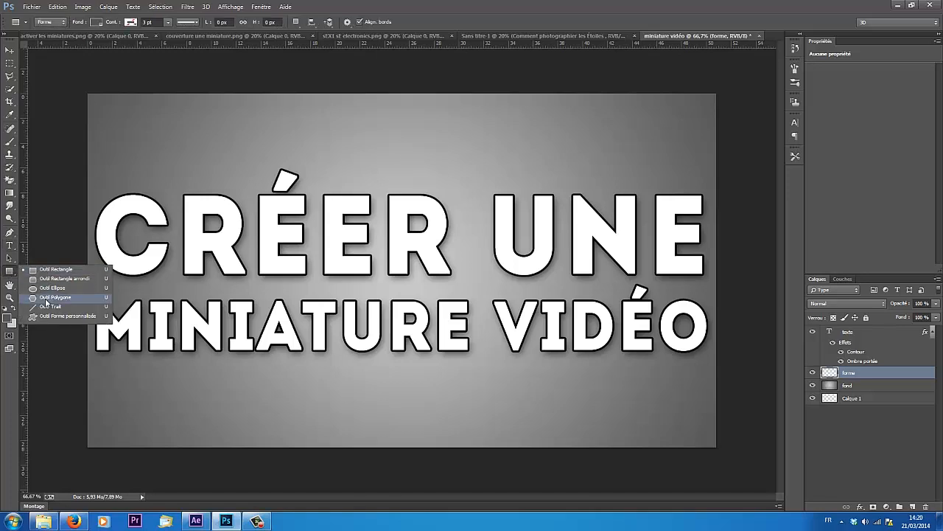
click(10, 273)
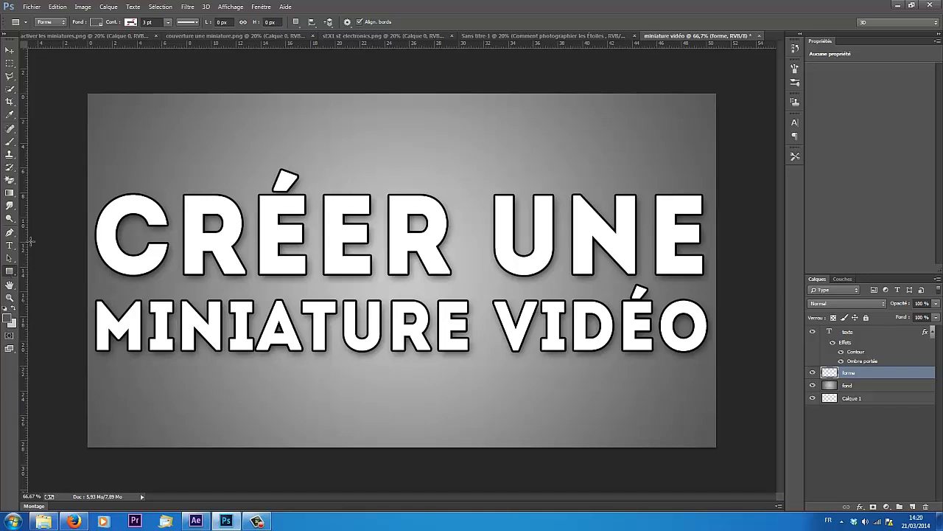
click(97, 22)
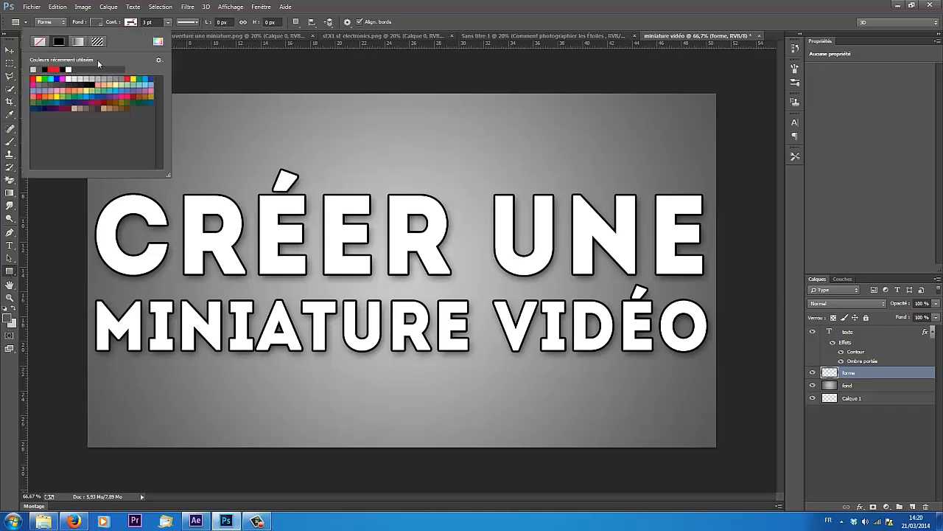
click(129, 78)
click(102, 26)
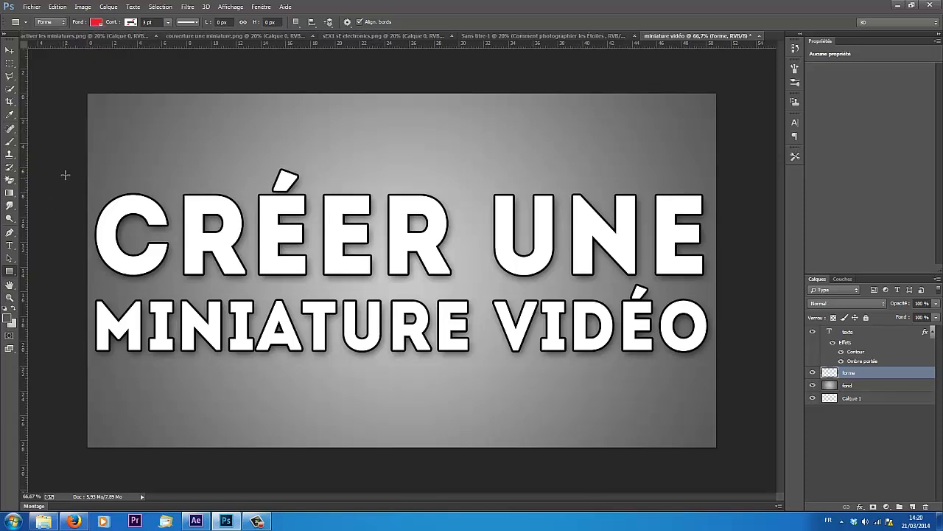
drag(67, 155, 737, 370)
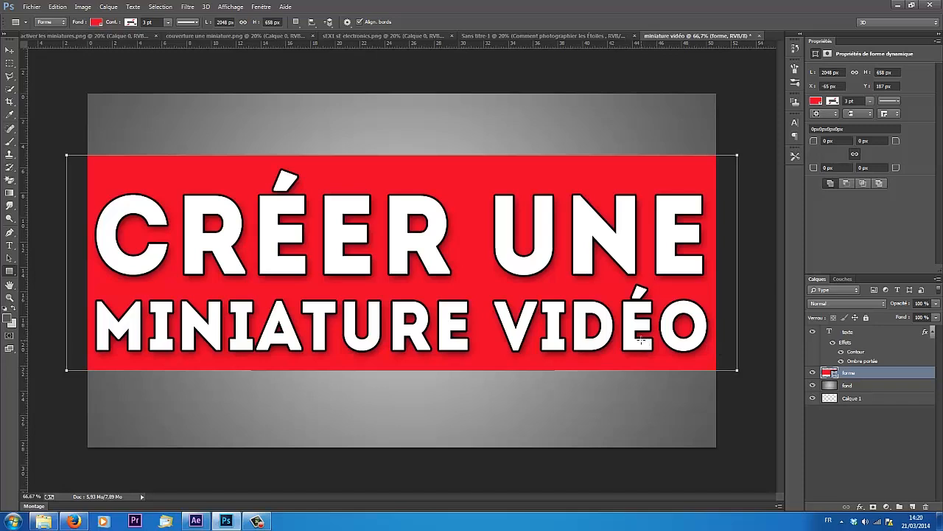
Shift the red rectangle slightly down so it sits centred behind the title.
key(ctrl+t)
drag(464, 256, 464, 259)
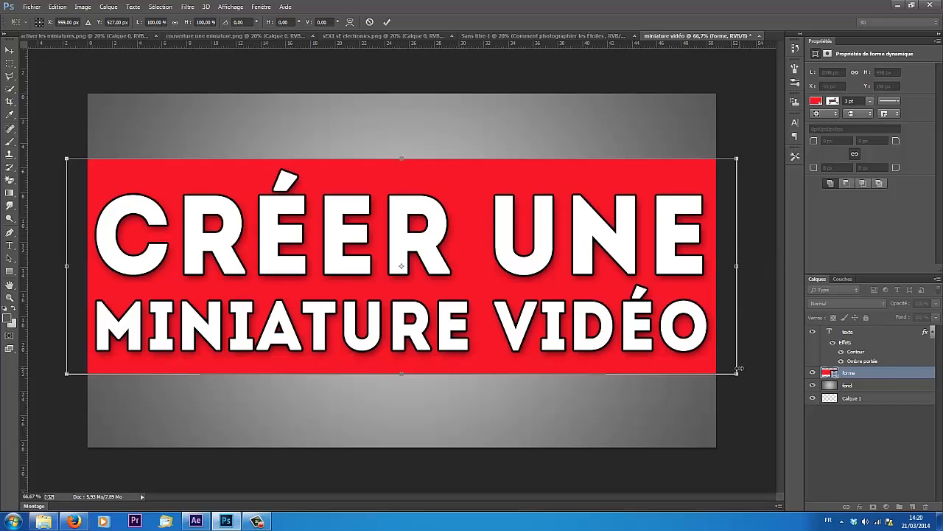
key(Return)
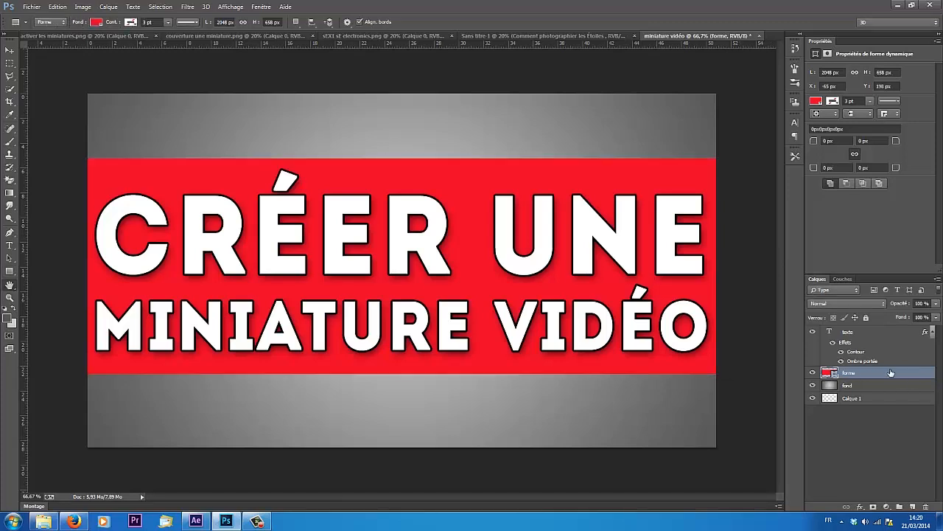
Apply a drop shadow and an inner bevel with a size of about 13 px to the forme layer.
double_click(891, 372)
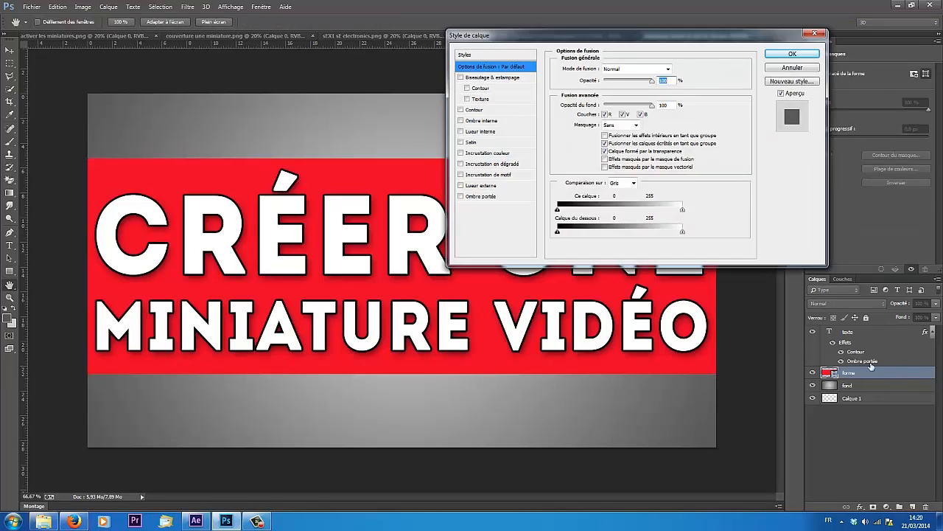
click(473, 196)
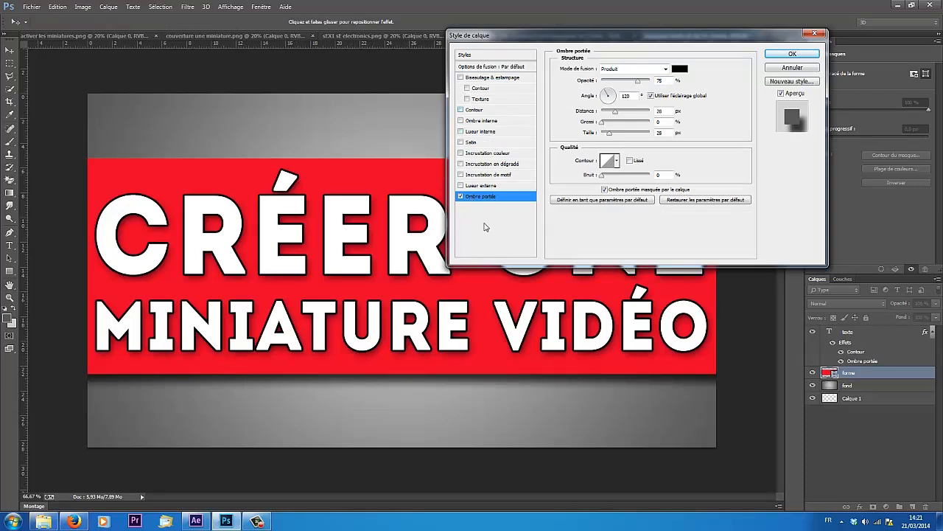
click(460, 77)
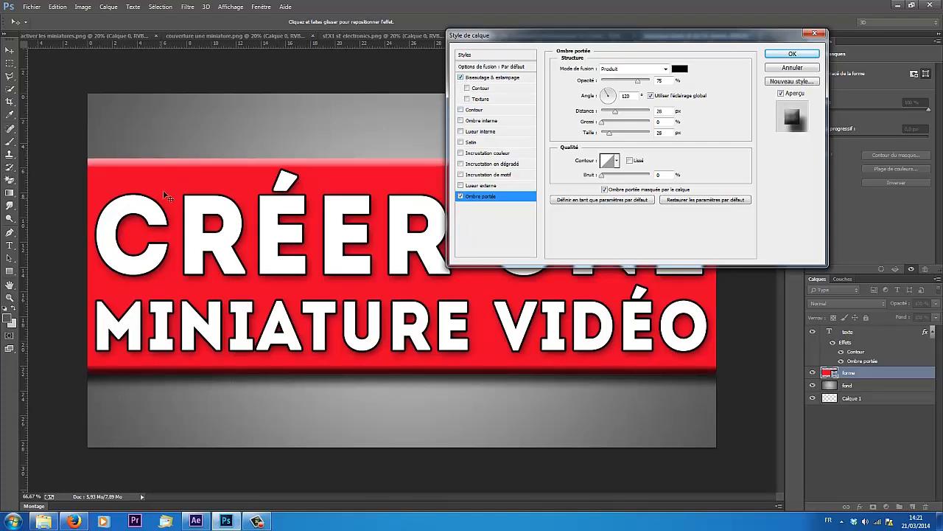
click(483, 78)
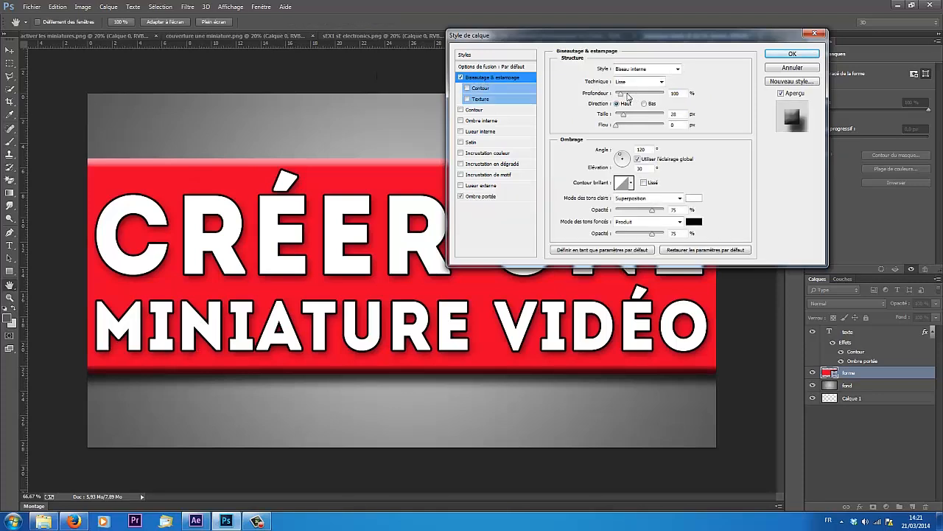
drag(624, 115, 620, 115)
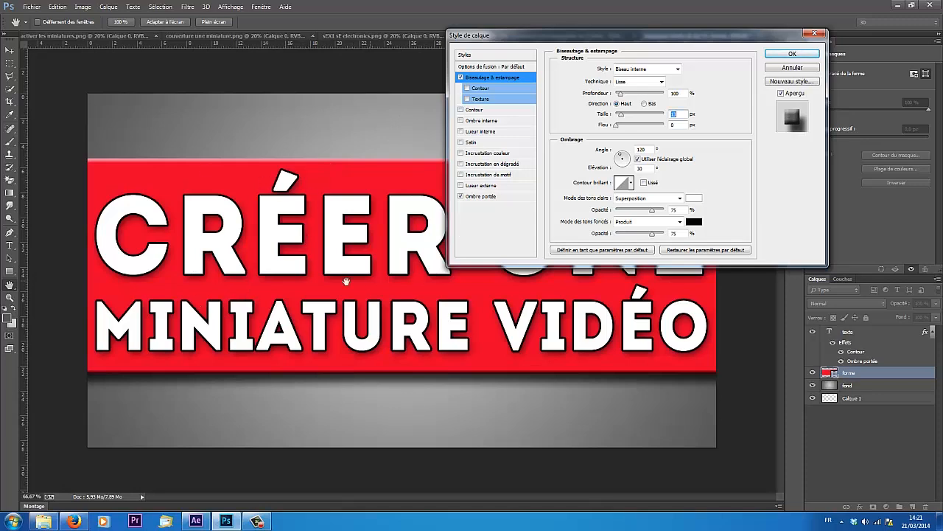
click(793, 54)
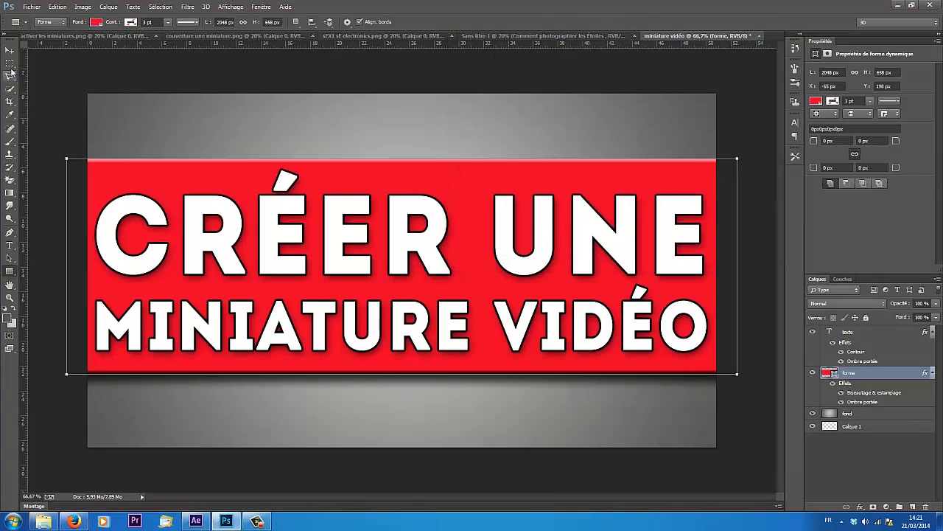
Delete the forme layer with the red rectangle.
click(9, 63)
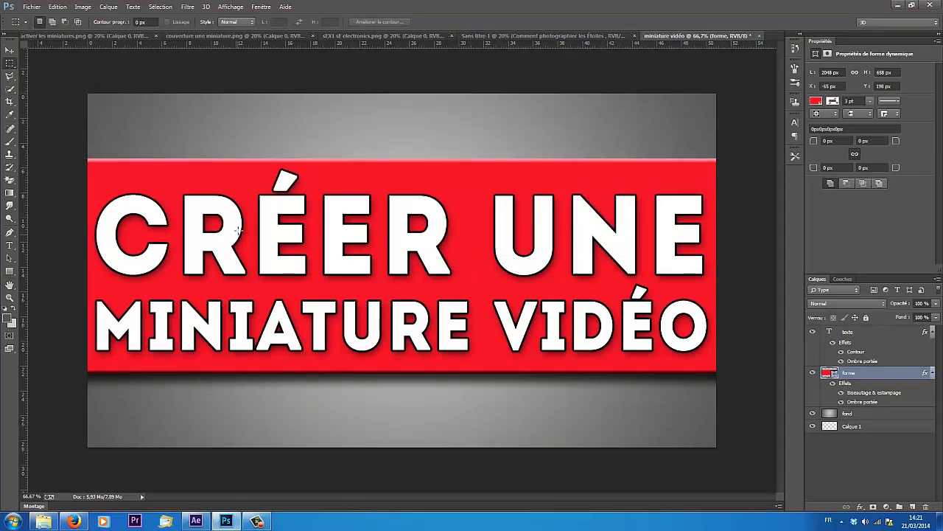
click(33, 496)
text(20)
key(Return)
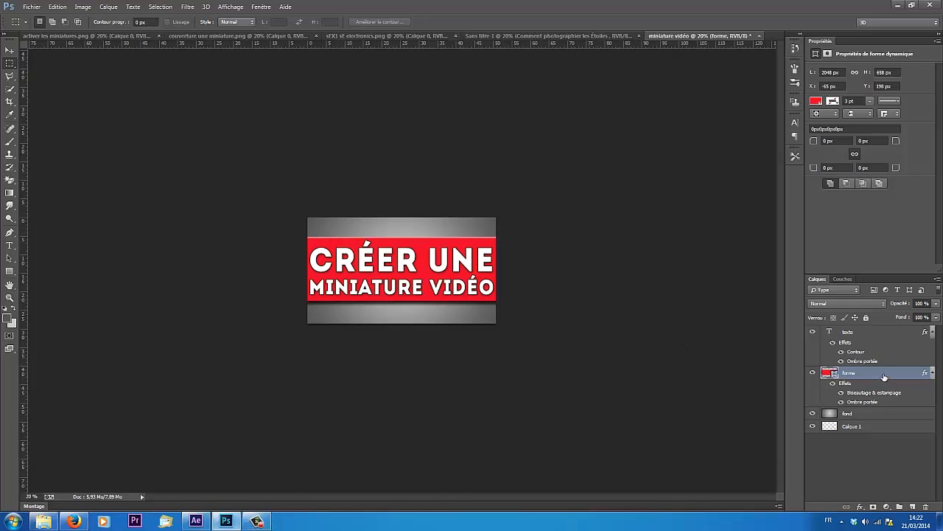
key(Delete)
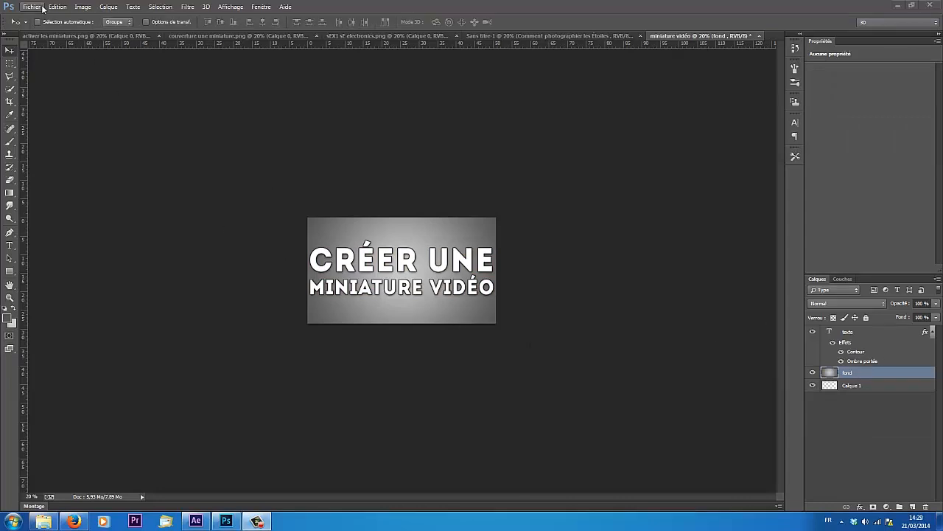
Place the microphone image se-electronics-se-x1-165190 as an embedded object at the canvas centre, between the texte and fond layers.
click(31, 7)
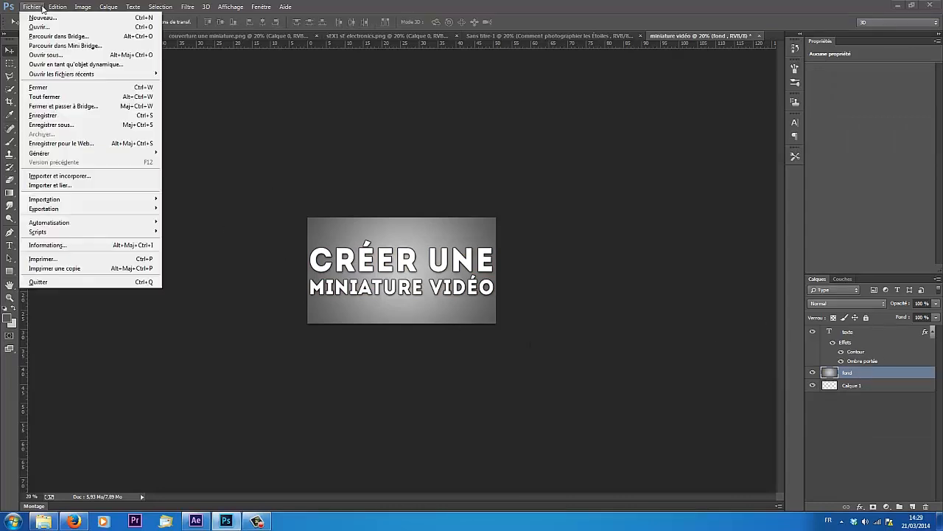
click(53, 176)
drag(426, 89, 421, 204)
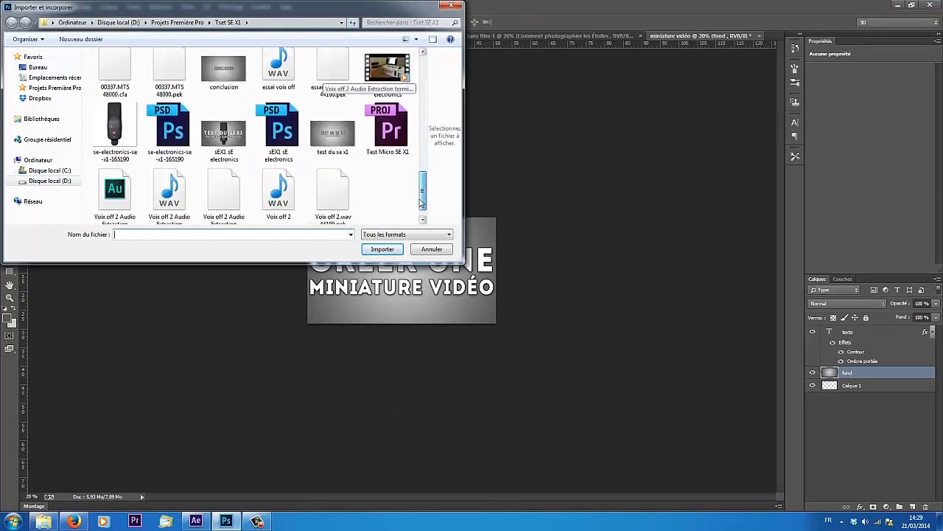
double_click(111, 123)
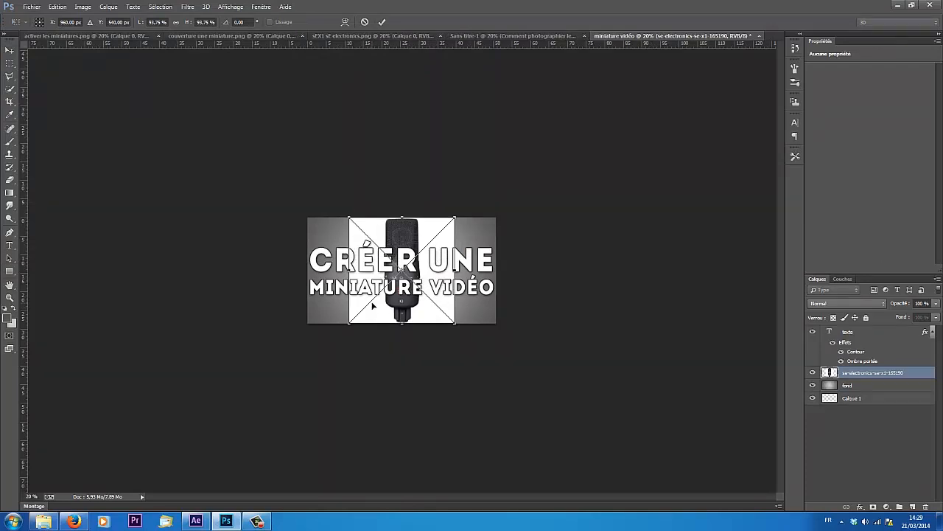
key(Return)
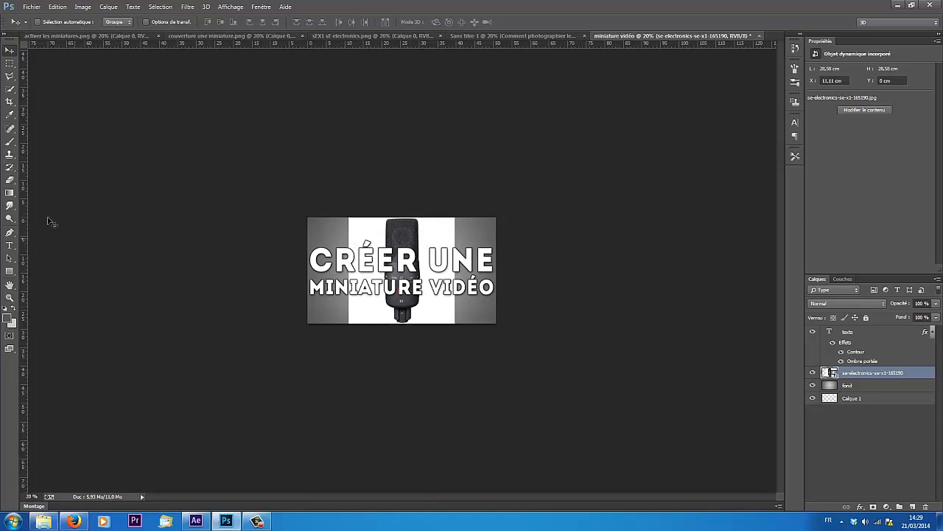
Rasterize the microphone layer and erase its white background with the Magic Eraser at tolerance 50.
click(10, 180)
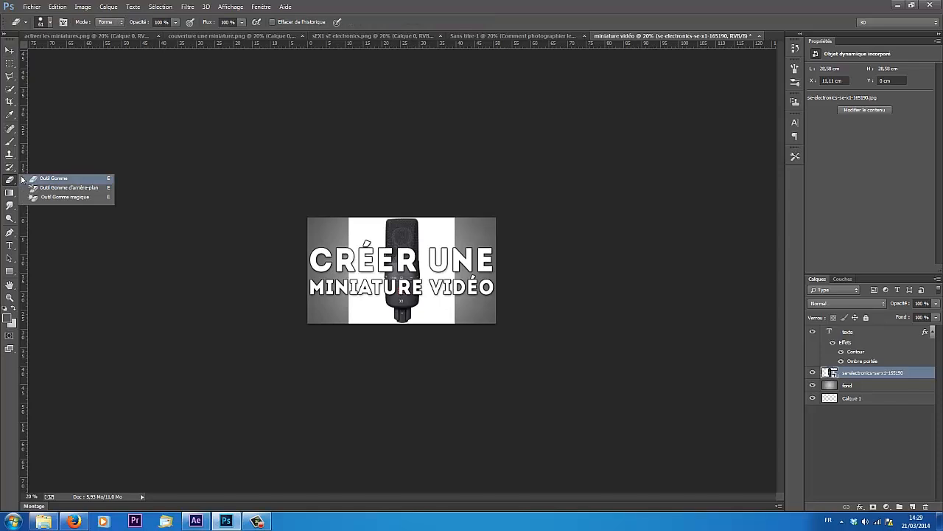
click(61, 197)
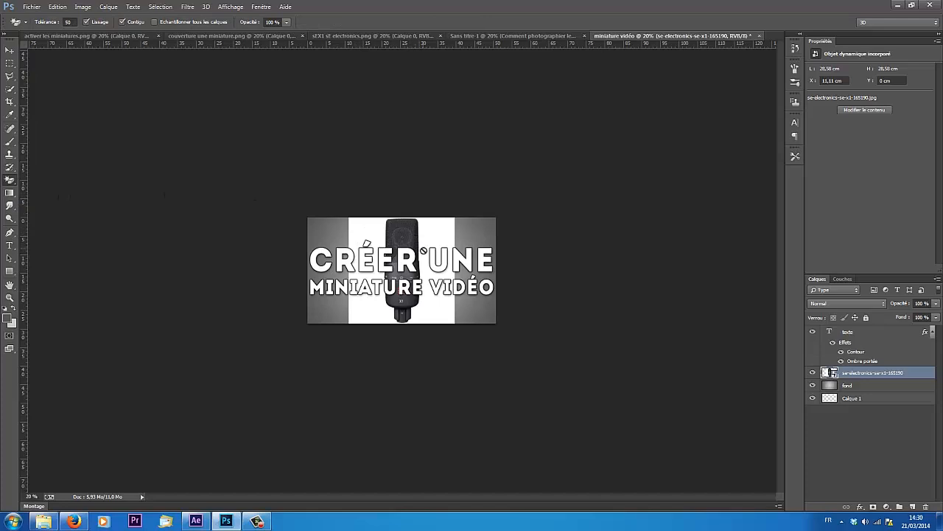
click(359, 228)
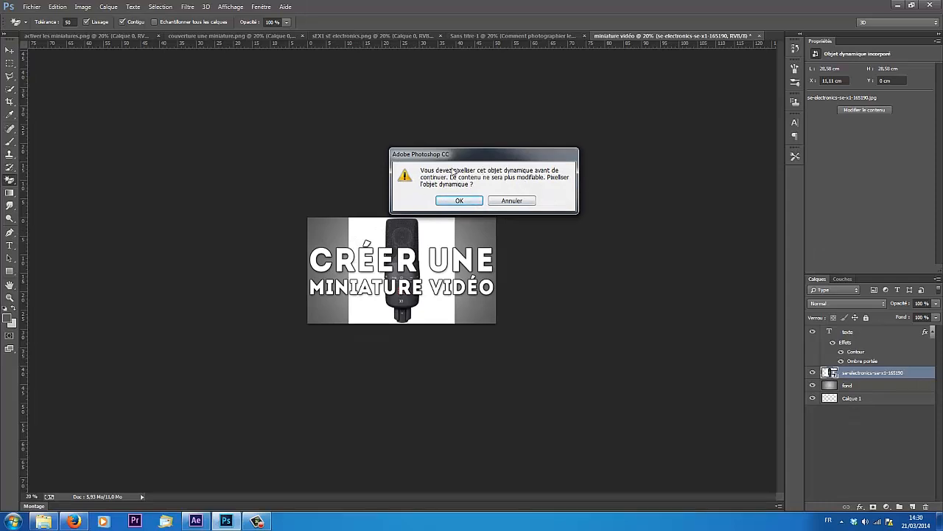
click(456, 200)
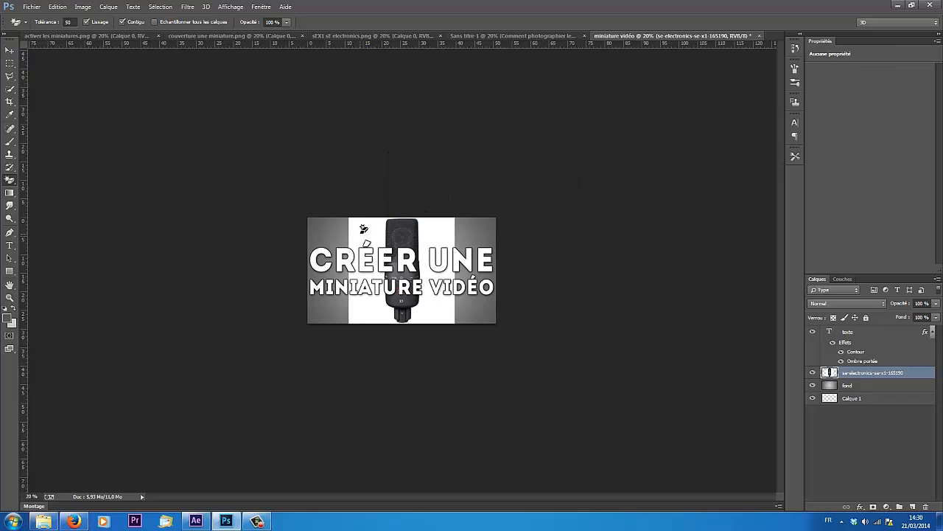
click(364, 229)
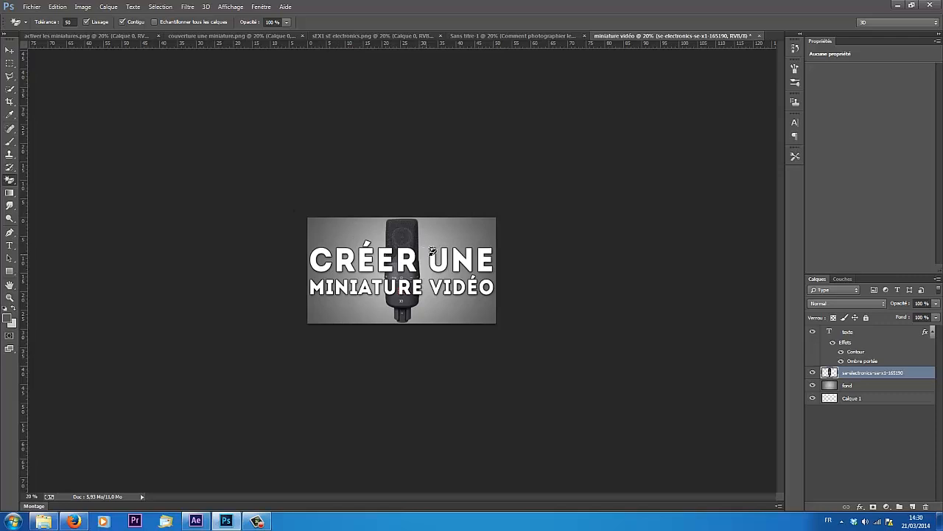
key(F10)
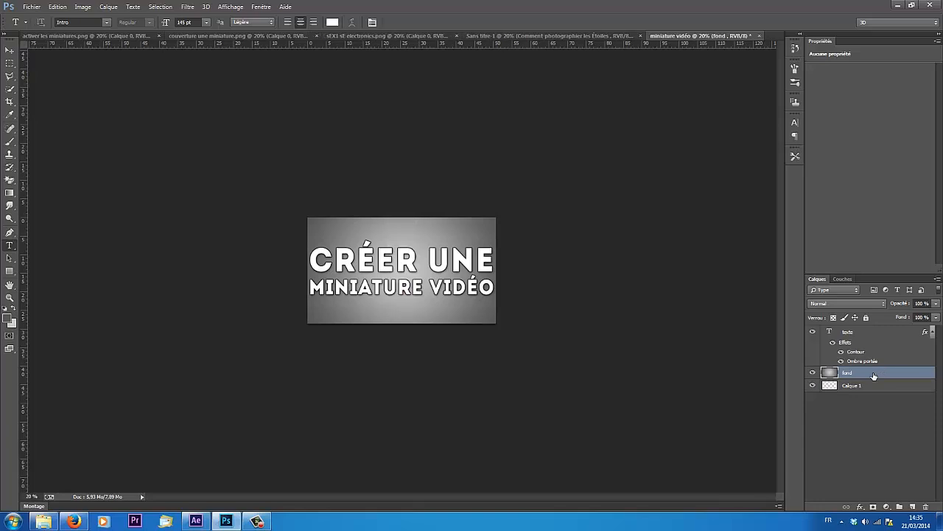
Delete the fond layer and place the ciel-etoile image as an embedded object below the texte layer.
key(Delete)
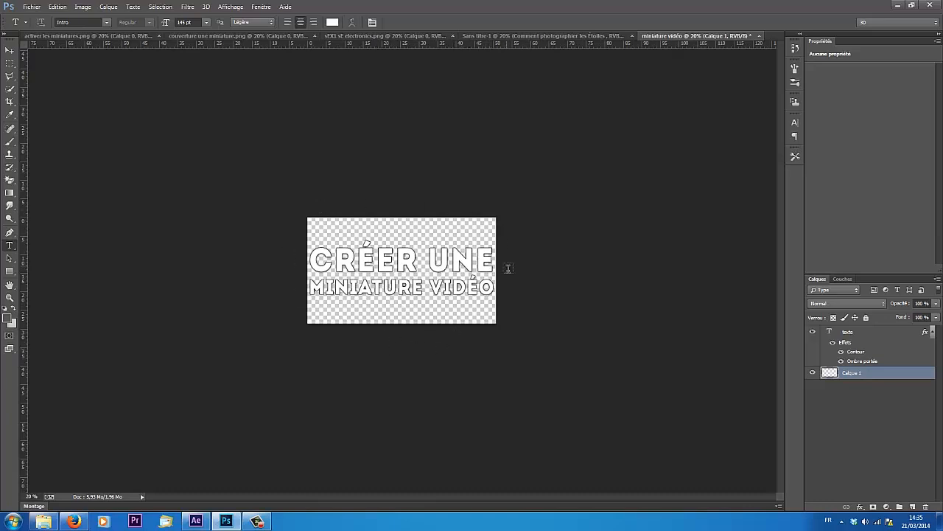
click(33, 7)
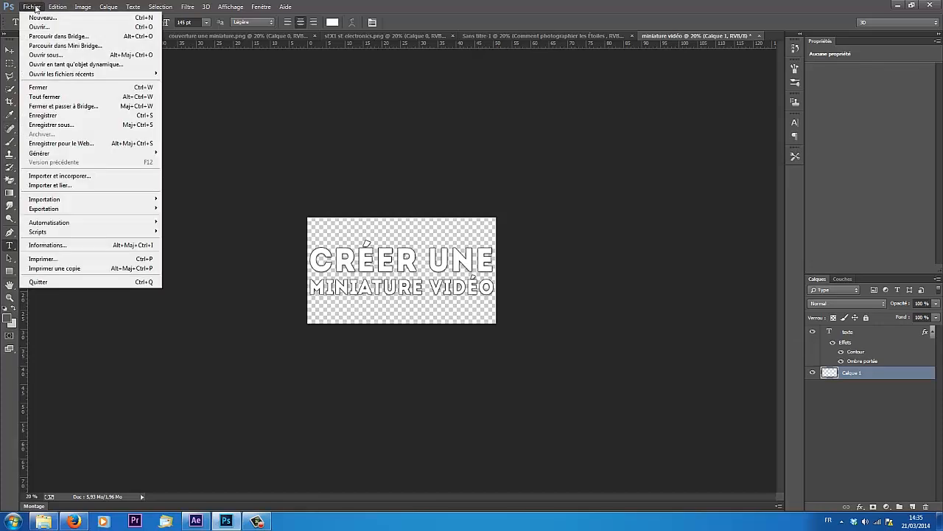
click(63, 176)
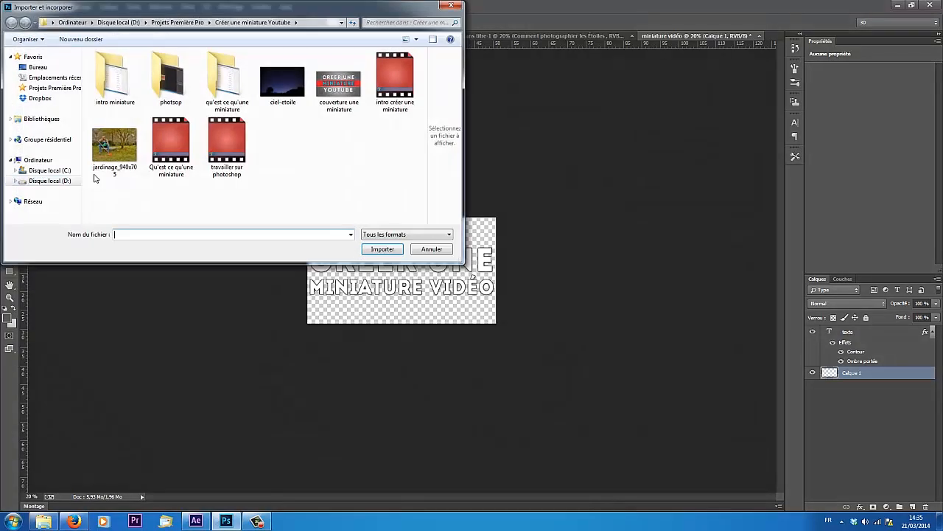
click(283, 85)
double_click(283, 90)
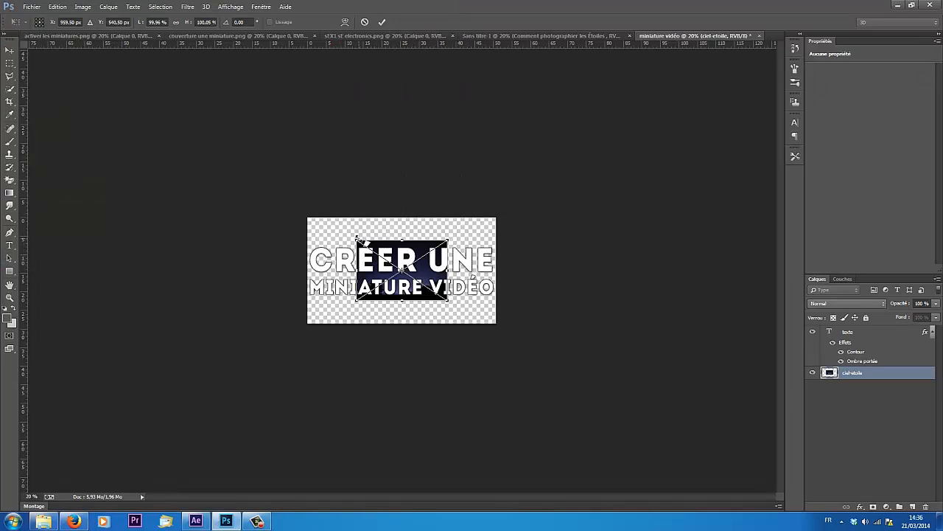
Scale the ciel-etoile image to about 219% so it covers the canvas and move it up to Y 425 px.
drag(357, 237, 298, 210)
key(shift+Up)
key(shift+Up)
key(shift+Up)
key(shift+Up)
key(shift+Up)
key(shift+Up)
key(shift+Up)
key(shift+Up)
key(shift+Up)
key(shift+Up)
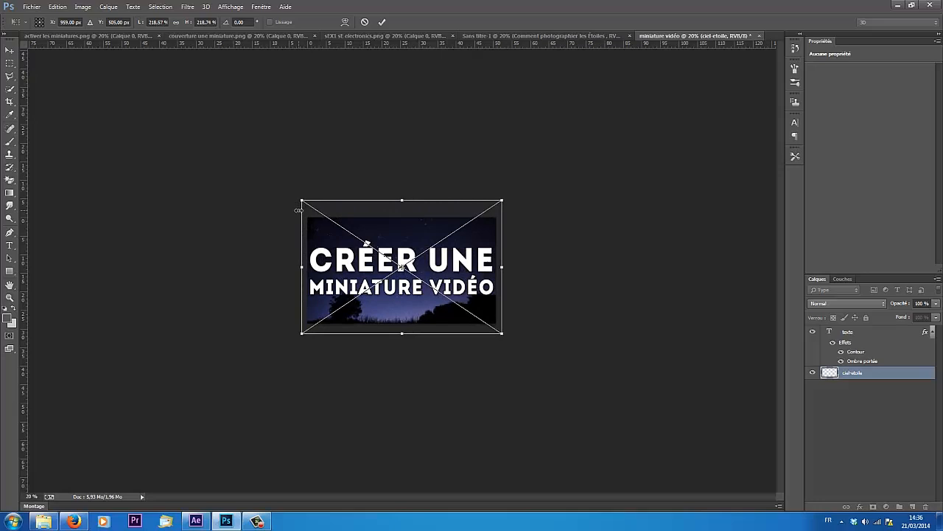
key(shift+Up)
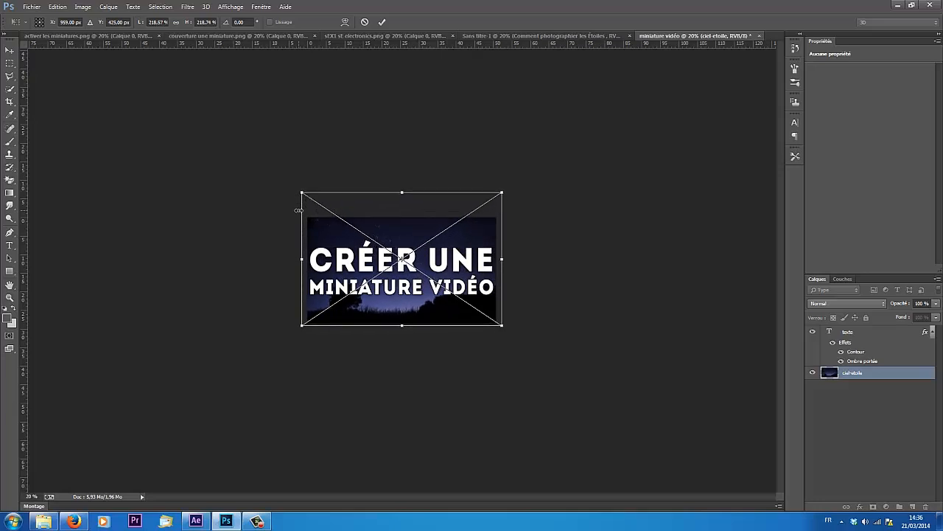
key(Return)
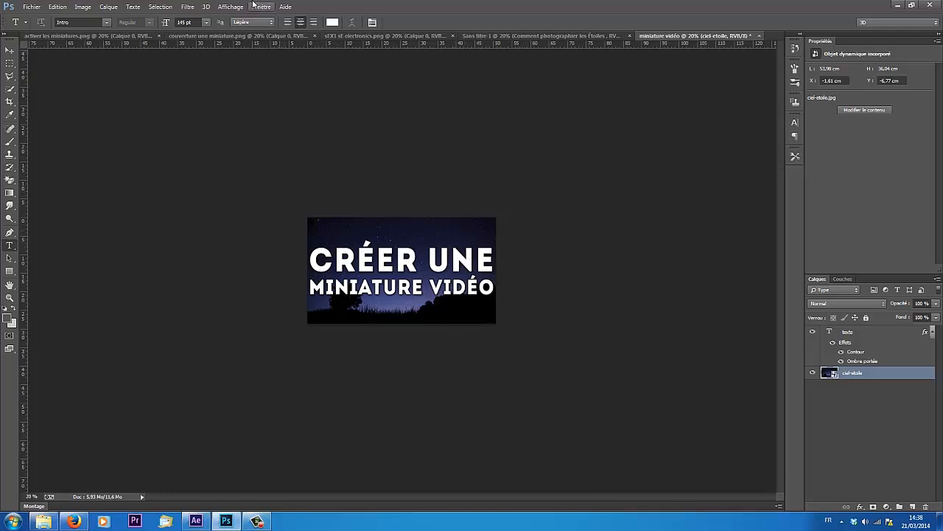
Apply a Gaussian blur with a radius of 8.4 pixels to the ciel-etoile layer.
click(189, 7)
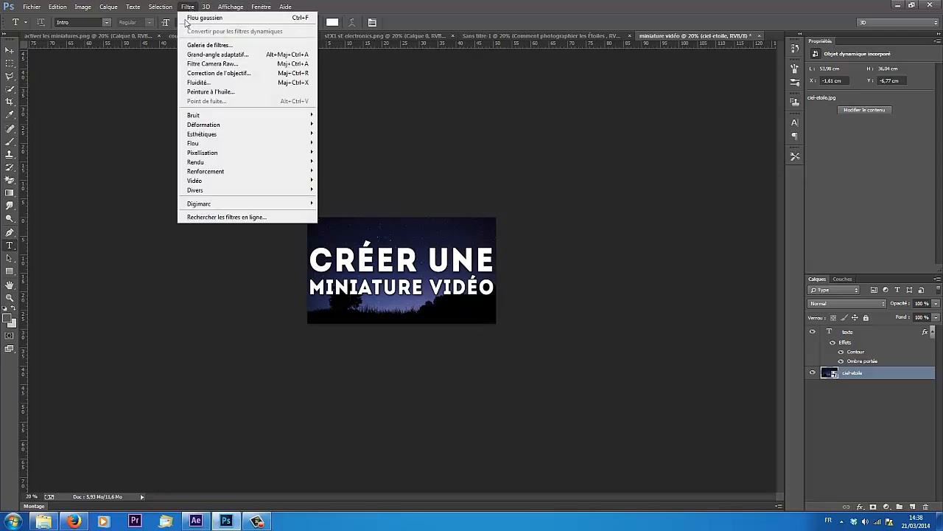
mouse_move(205, 7)
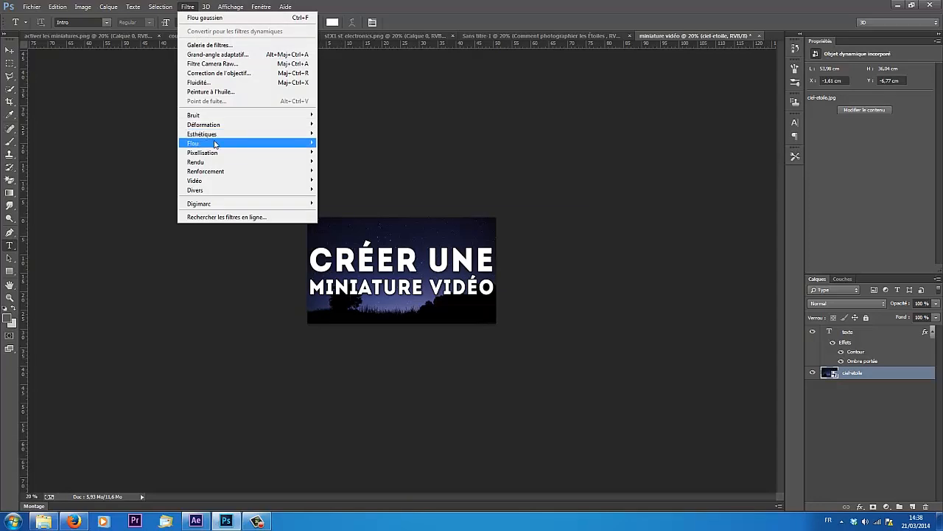
mouse_move(236, 143)
click(360, 228)
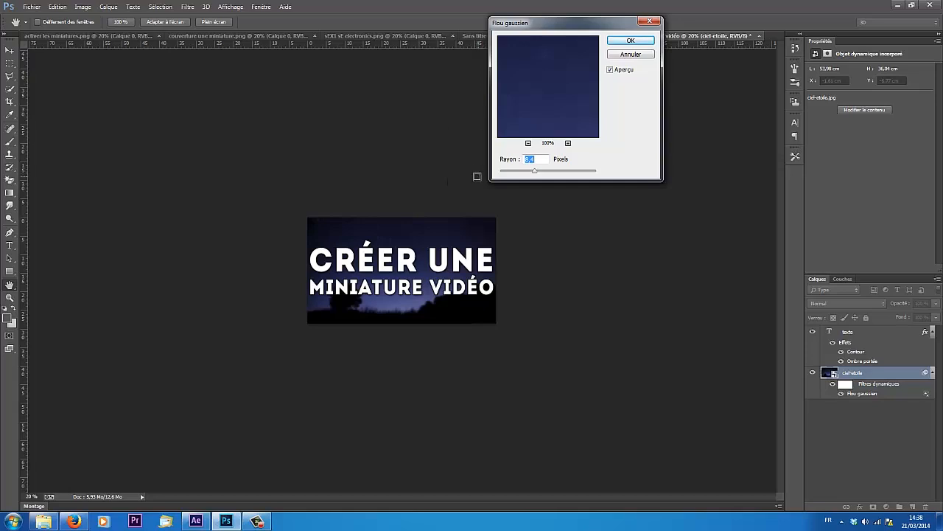
click(626, 41)
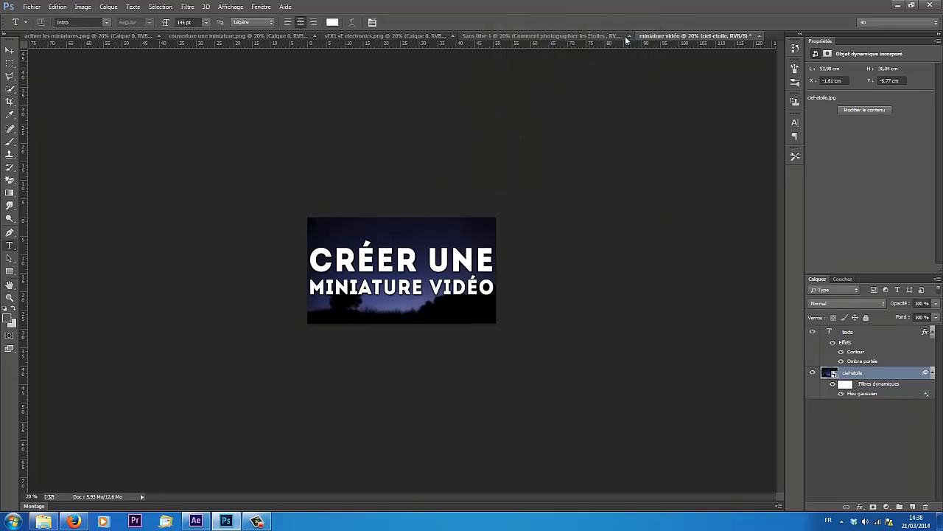
Save a PNG copy named miniature vidéo in the Créer une miniature Youtube folder, with smallest/slow compression and no interlacing.
click(32, 8)
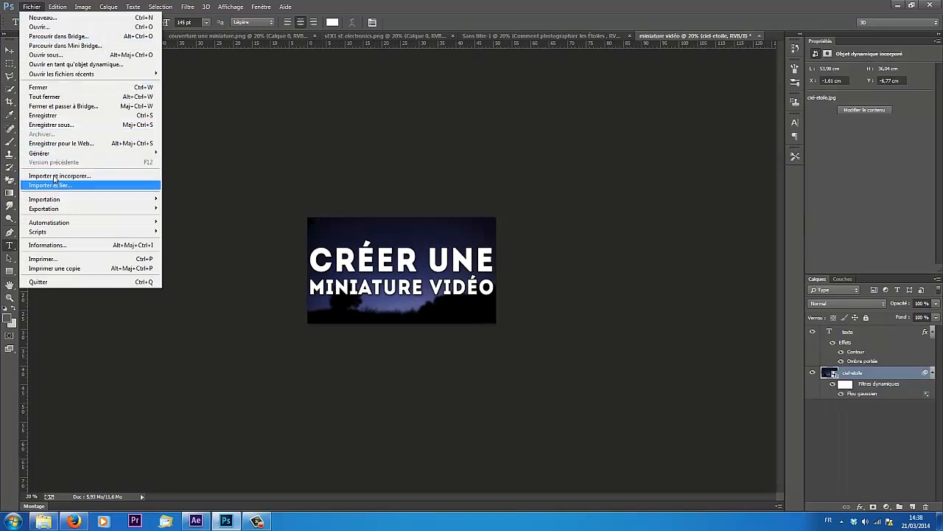
click(56, 125)
click(158, 229)
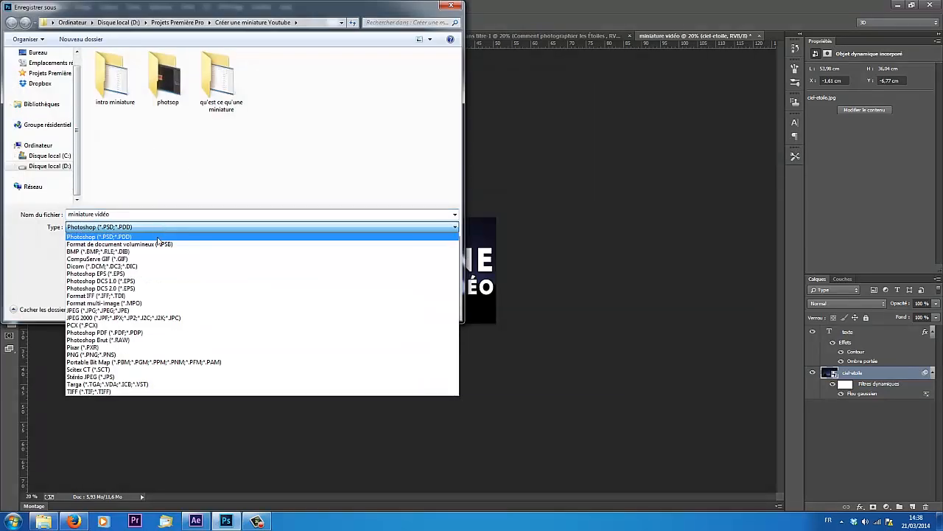
click(136, 355)
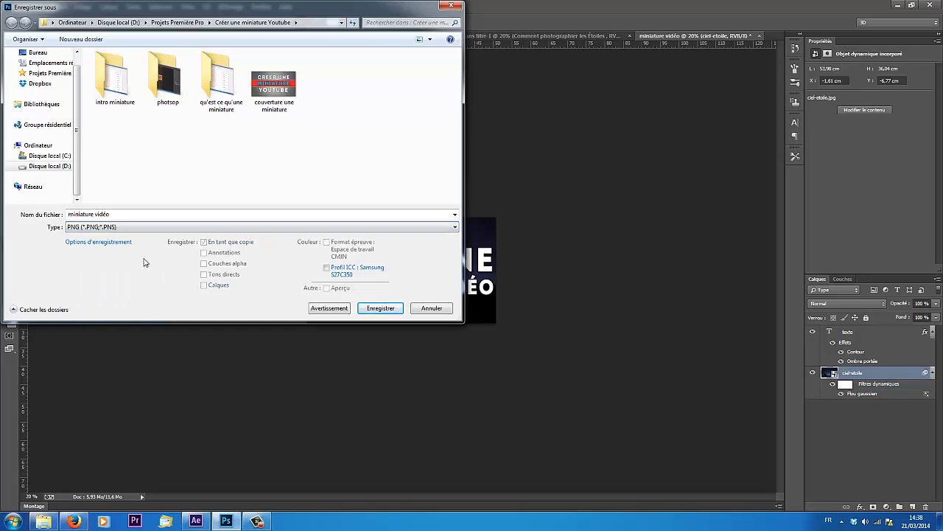
click(114, 214)
click(137, 214)
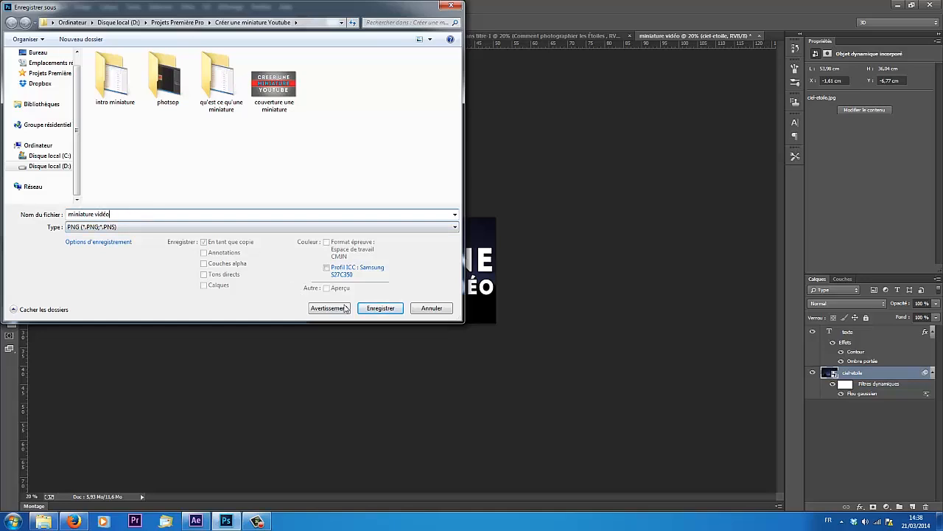
click(379, 310)
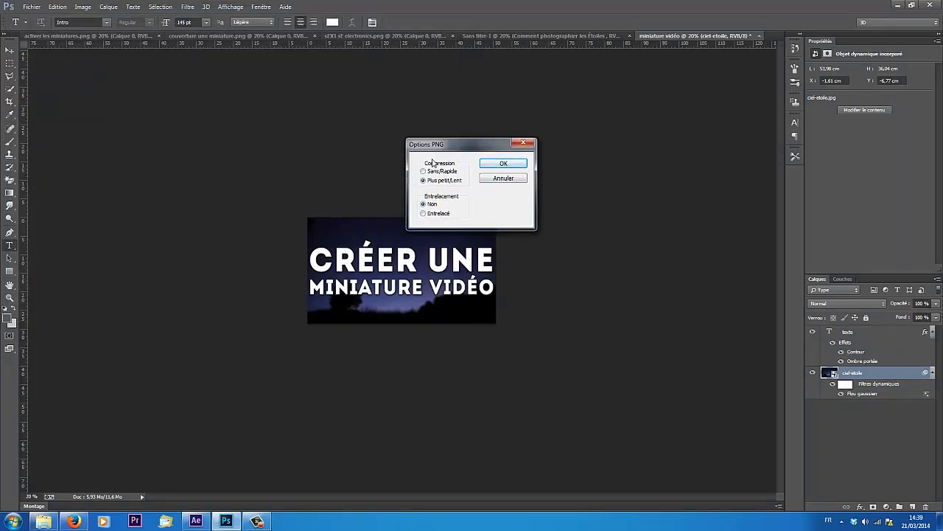
click(503, 163)
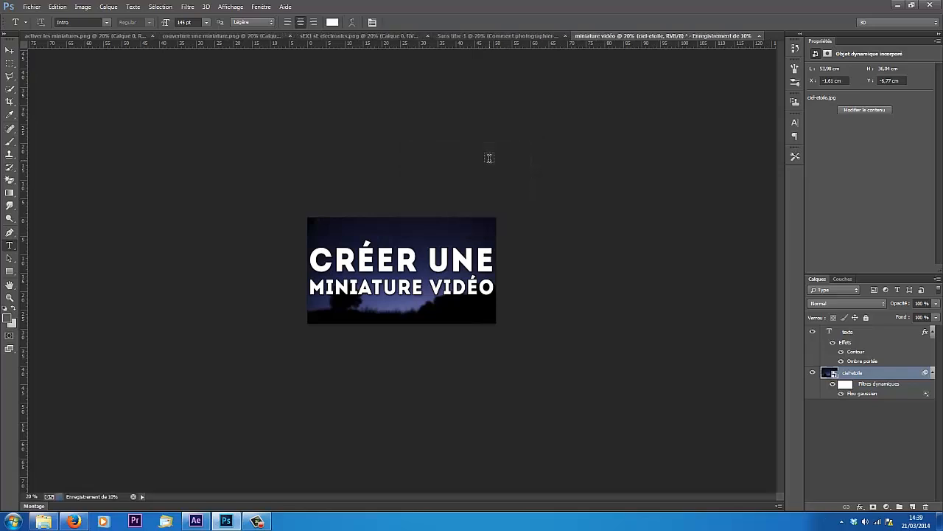